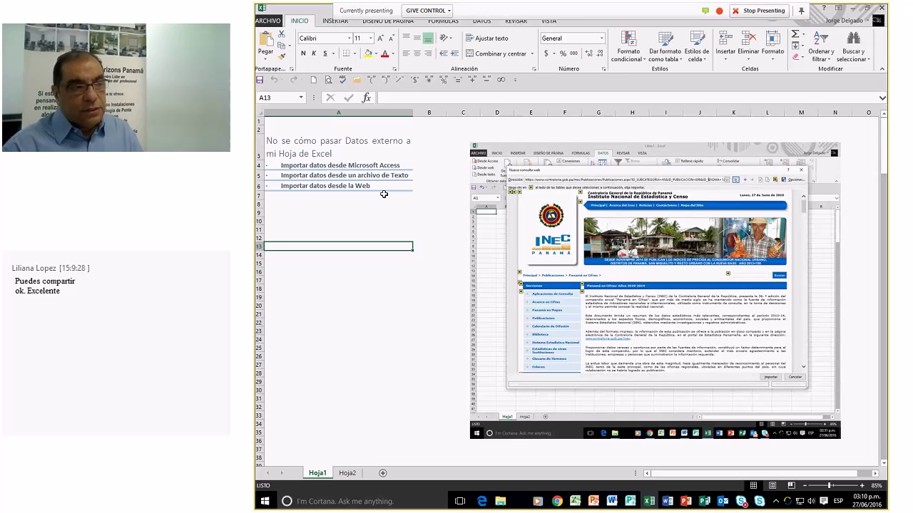
# Add a new worksheet after Hoja2 and choose the Access database Flex from Desktop > Temas de Phillip > Importacion de datos as external data source
pyautogui.click(347, 473)
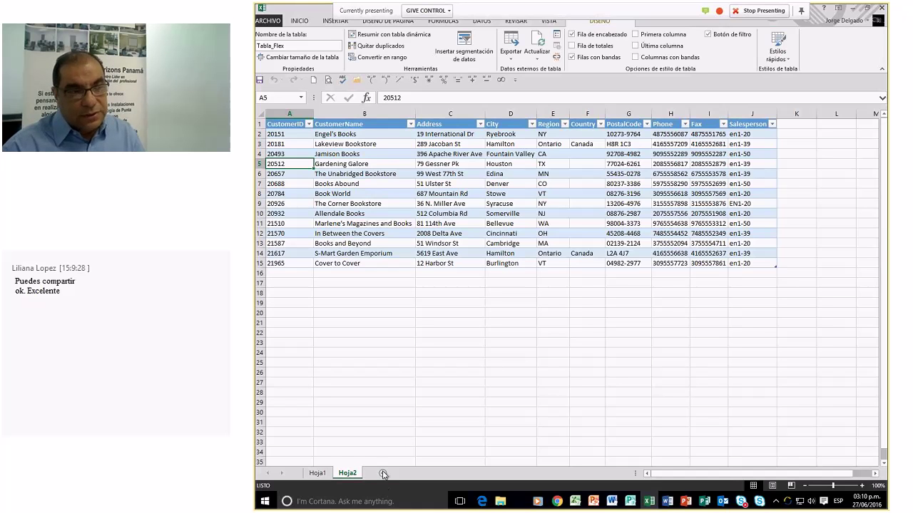
pyautogui.click(383, 474)
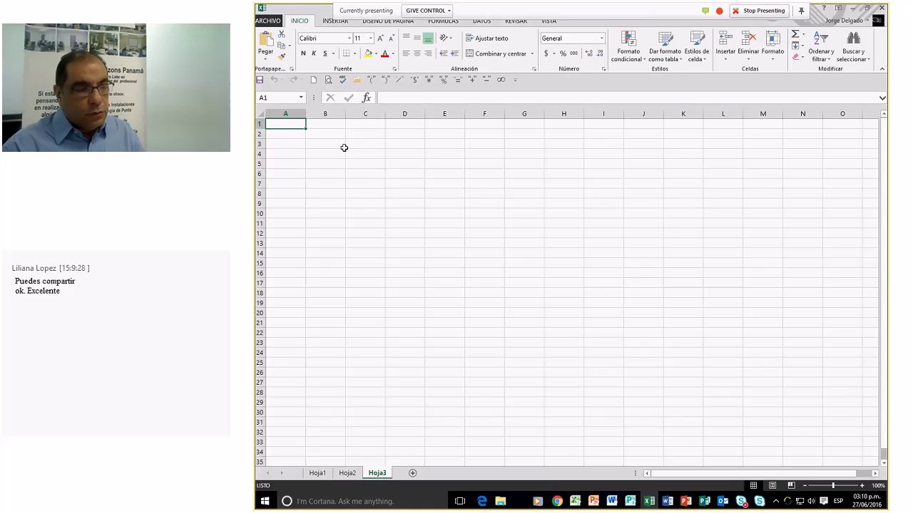
pyautogui.click(482, 21)
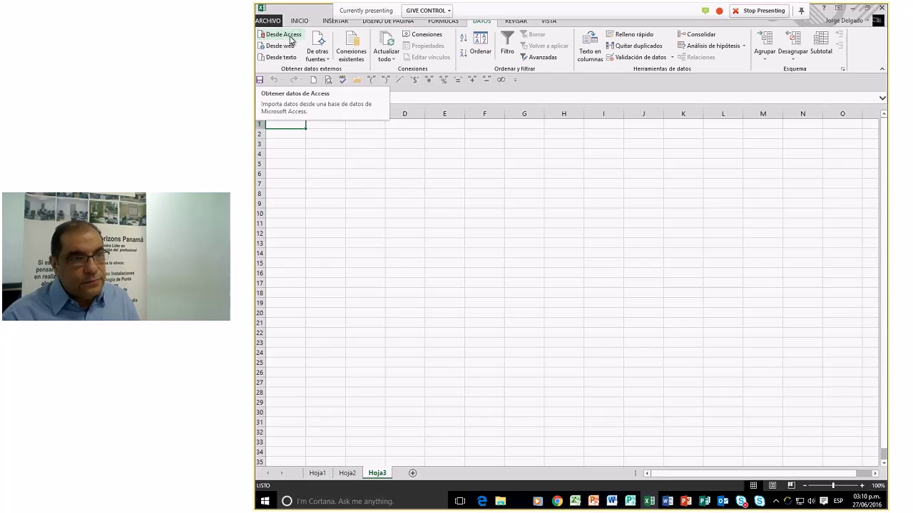
pyautogui.click(283, 35)
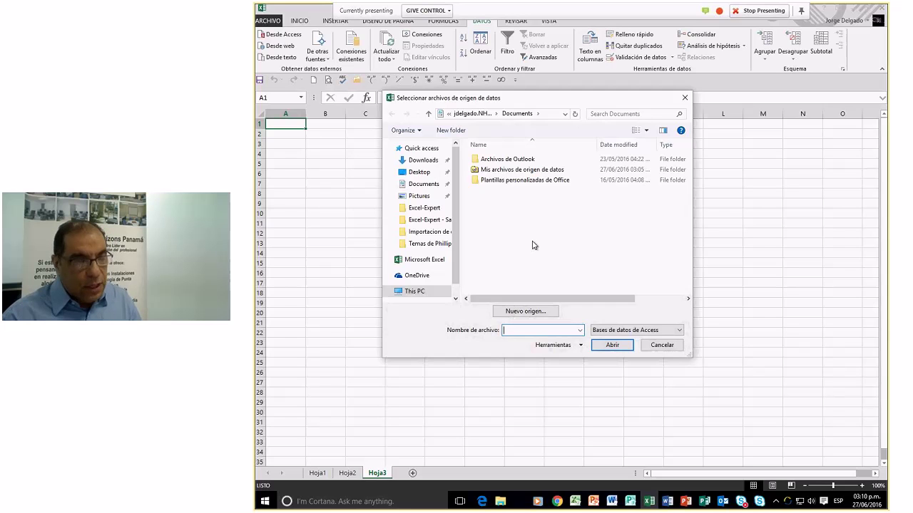
pyautogui.click(419, 174)
pyautogui.doubleClick(477, 227)
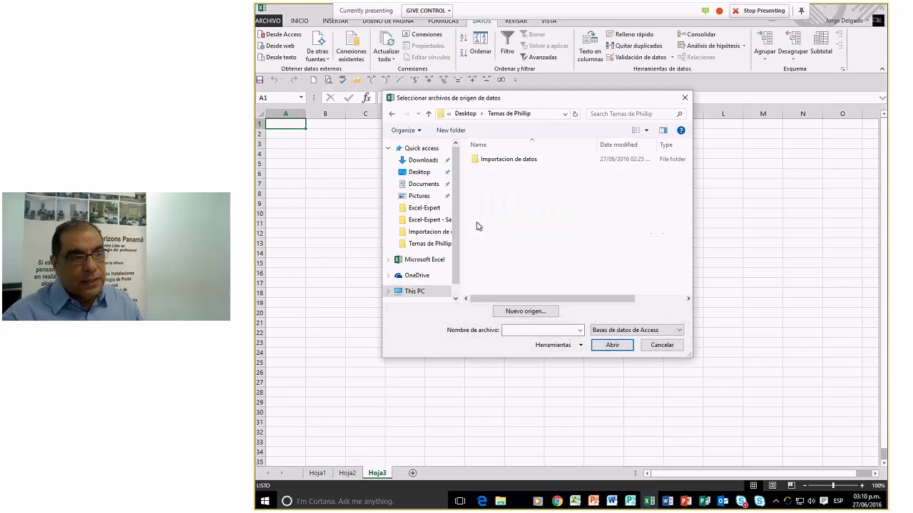
pyautogui.click(477, 162)
pyautogui.doubleClick(477, 163)
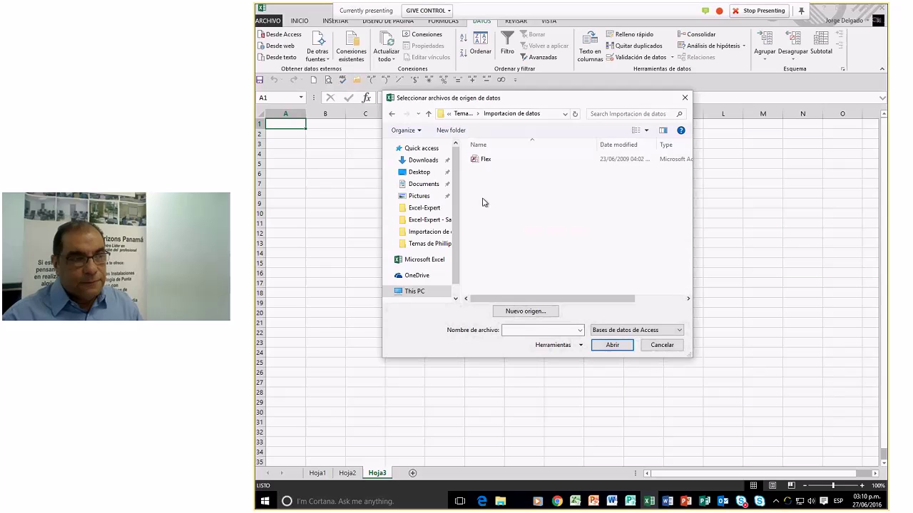
pyautogui.click(477, 161)
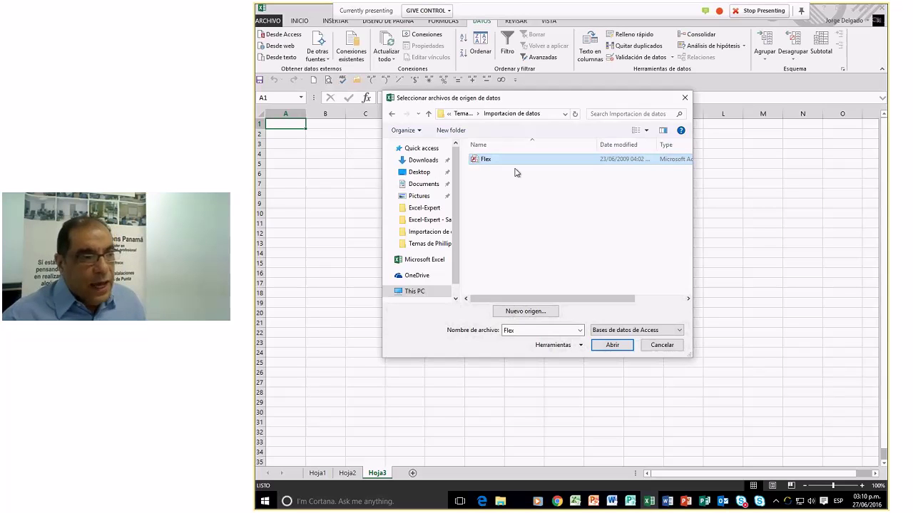
pyautogui.click(611, 346)
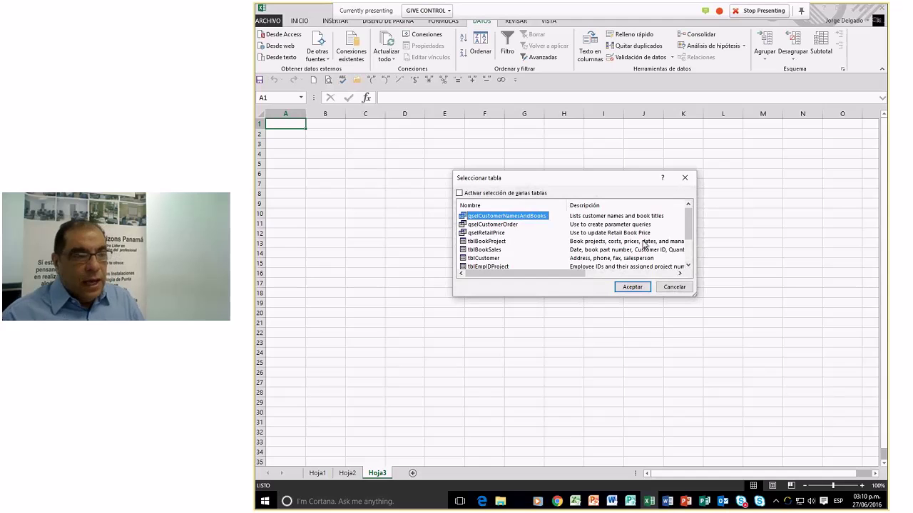
# Import tblCustomer from the database as a table into the existing worksheet at cell A1
pyautogui.scroll(-1, 689, 231)
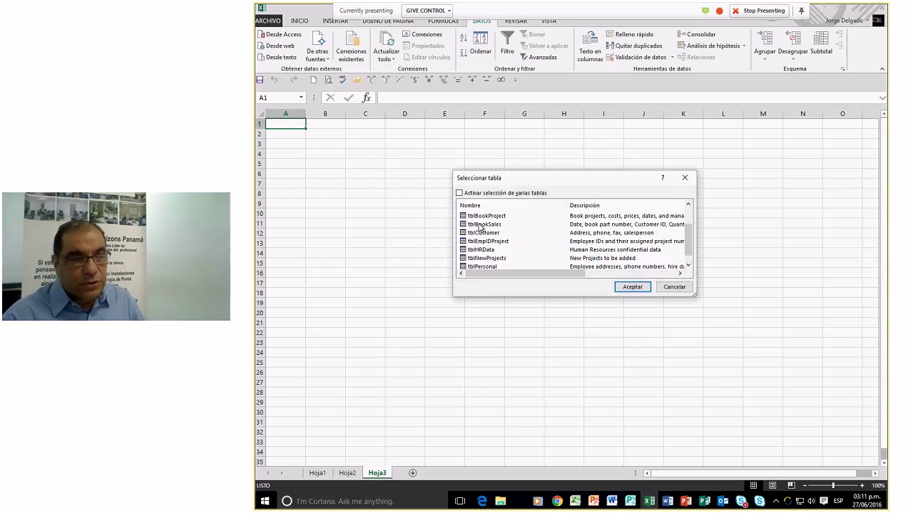
pyautogui.scroll(1, 688, 245)
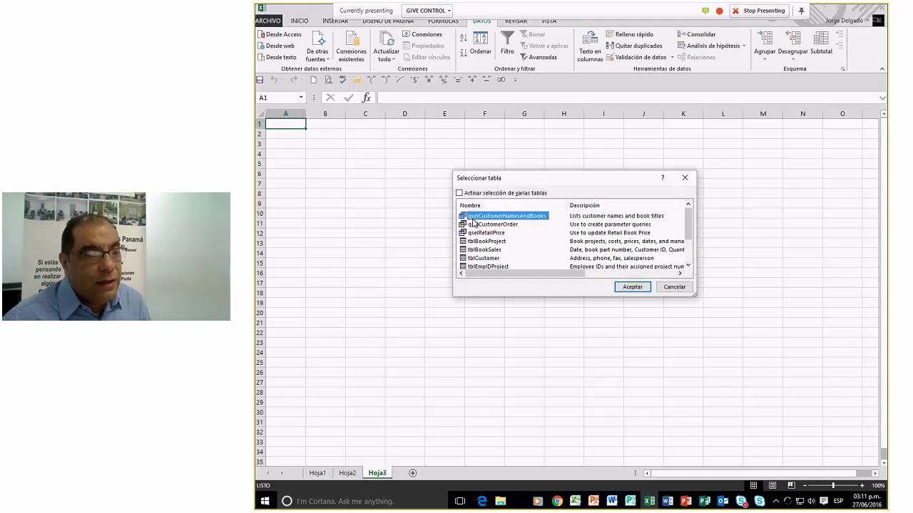
pyautogui.moveTo(690, 222)
pyautogui.mouseDown()
pyautogui.moveTo(690, 248)
pyautogui.moveTo(690, 227)
pyautogui.mouseUp()
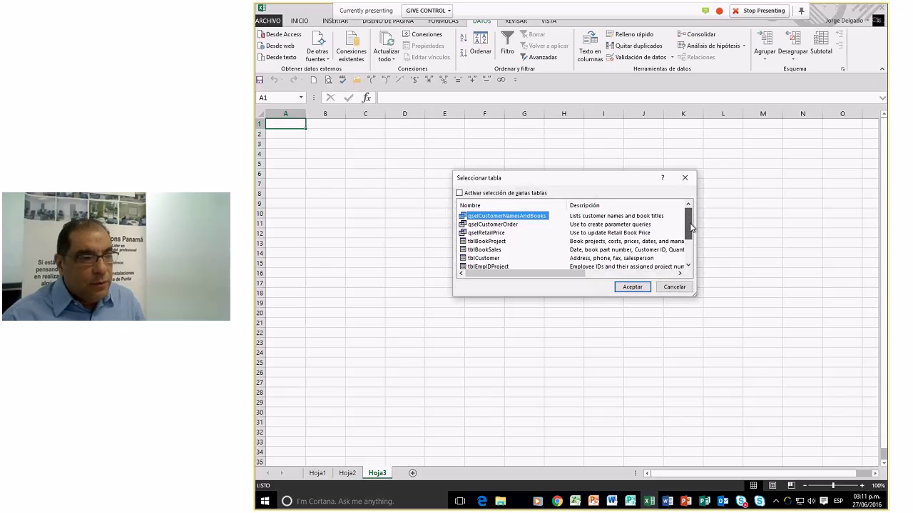
pyautogui.click(483, 258)
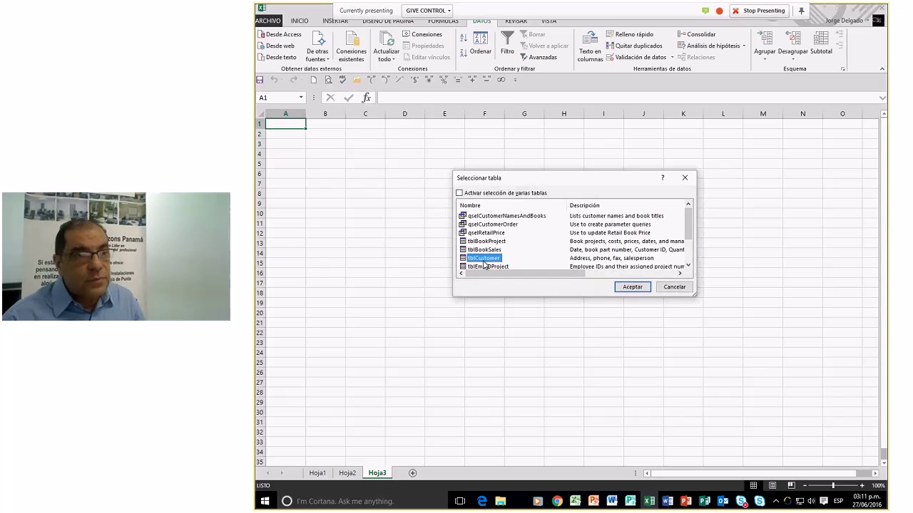
pyautogui.click(632, 286)
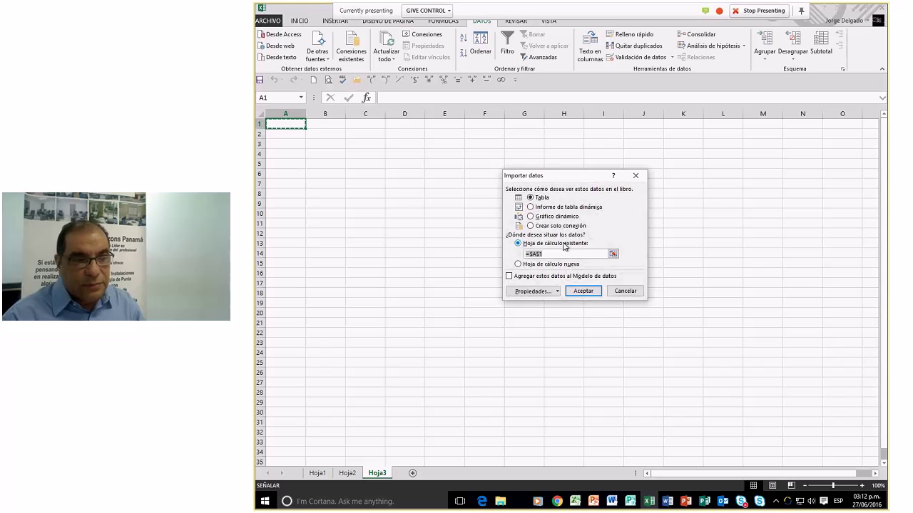
pyautogui.click(578, 292)
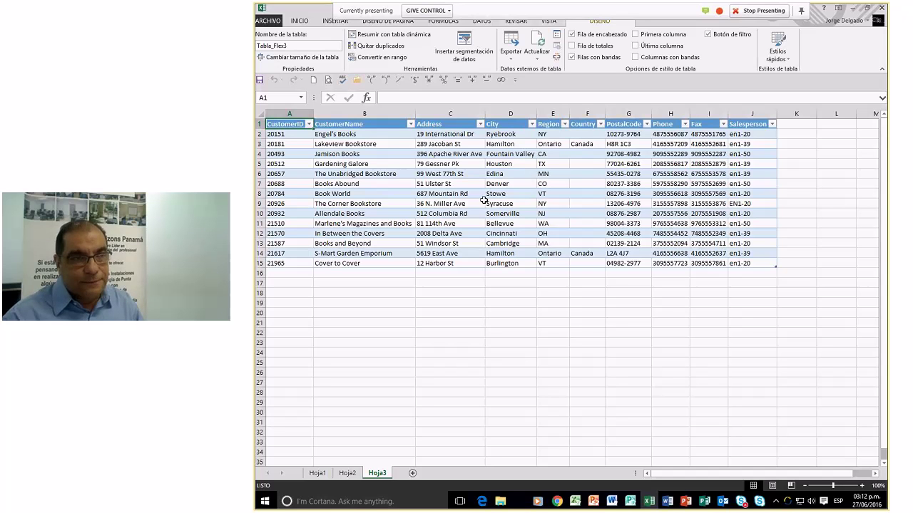
# Apply a green medium style with banded rows to the imported customer table and turn off its filter buttons
pyautogui.click(787, 62)
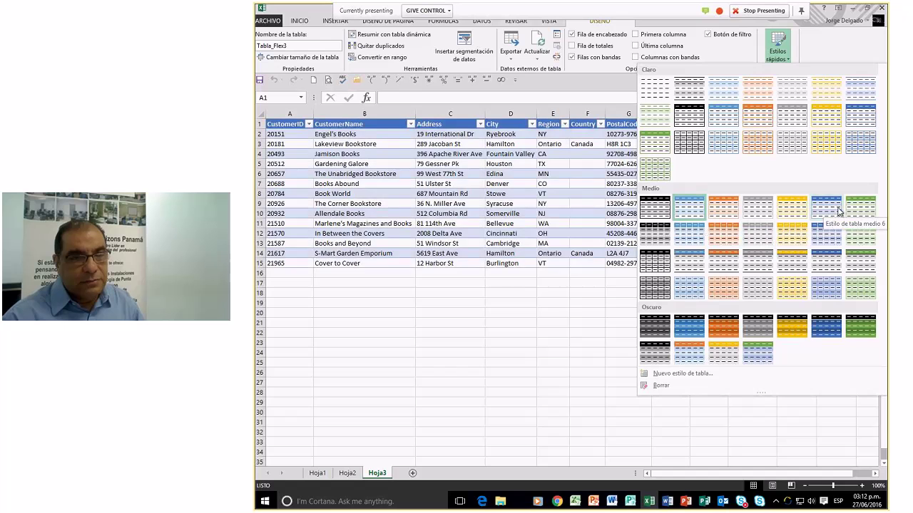
pyautogui.click(861, 234)
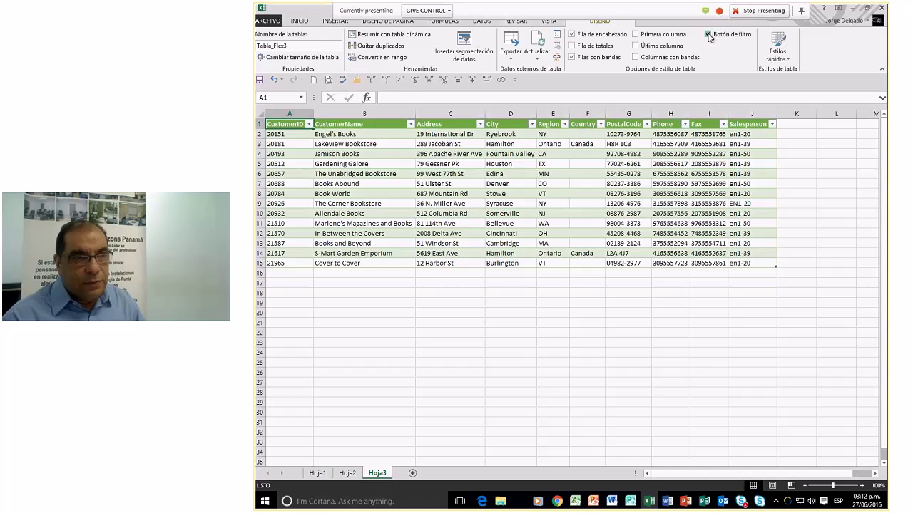
pyautogui.click(708, 35)
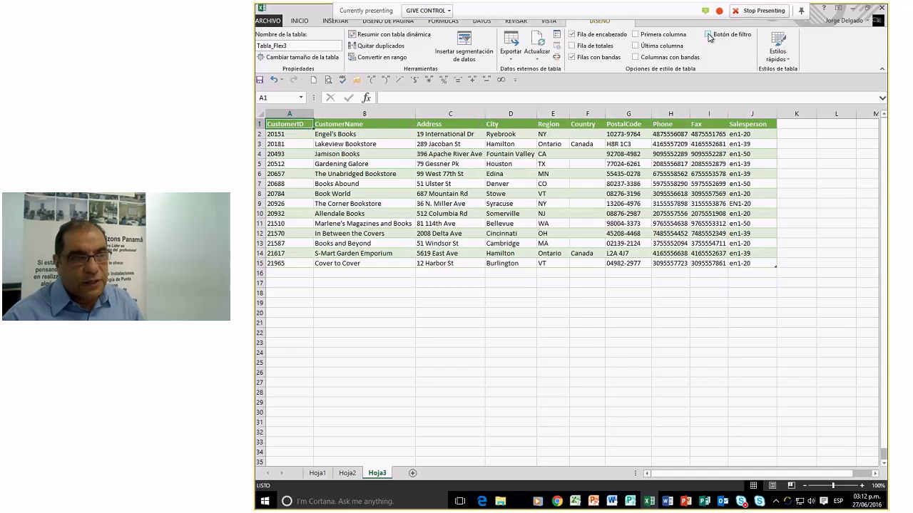
# Try the first-column and banded-columns style options on the customer table, turning each one off again
pyautogui.click(635, 34)
pyautogui.click(636, 57)
pyautogui.click(635, 57)
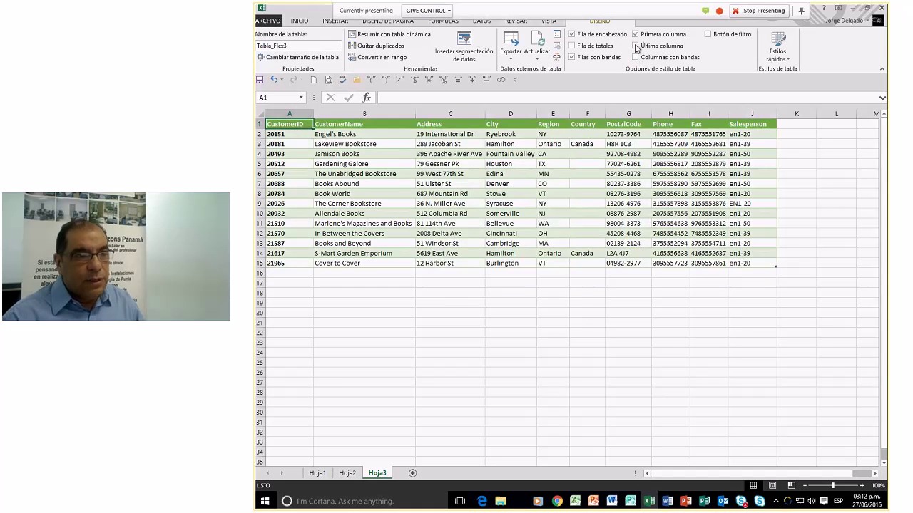
pyautogui.click(635, 34)
pyautogui.click(381, 174)
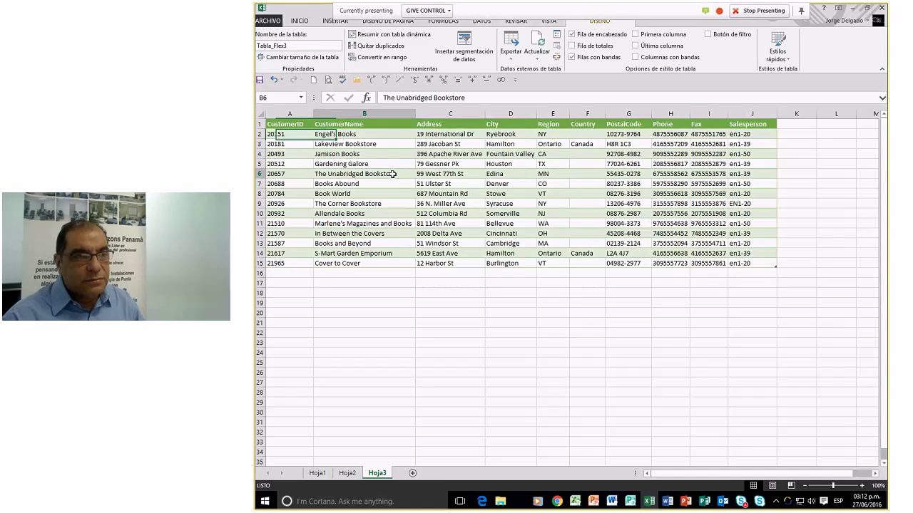
# Widen the Address column of the customer table
pyautogui.doubleClick(484, 116)
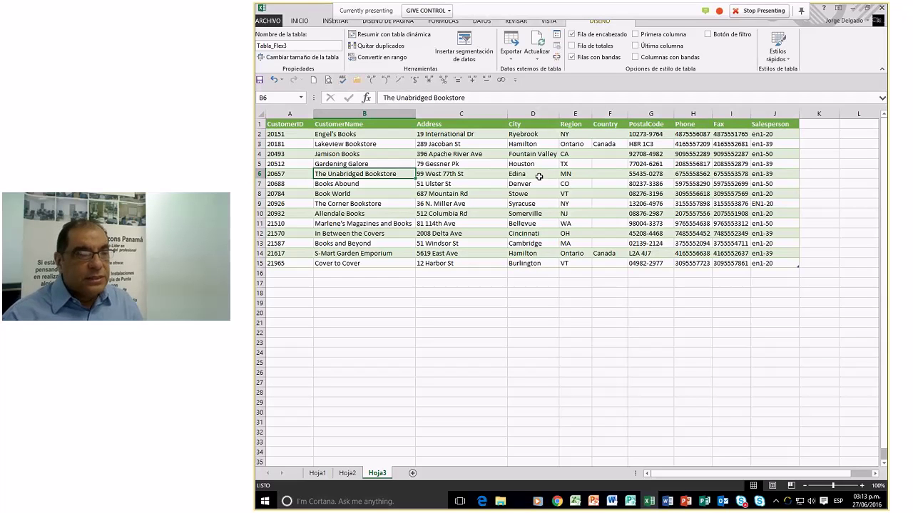
pyautogui.press('Right')
pyautogui.press('Up')
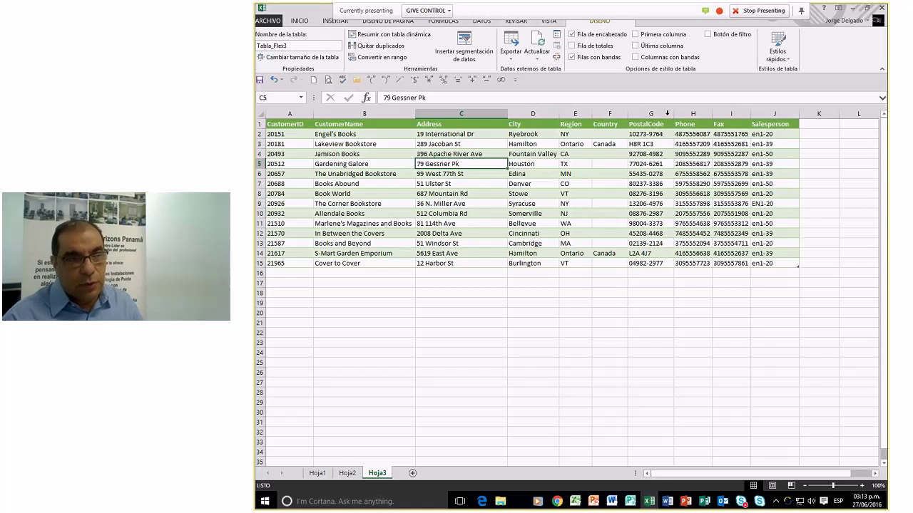
# Apply the plain light style without colours to the customer table and convert it to a normal range
pyautogui.click(777, 50)
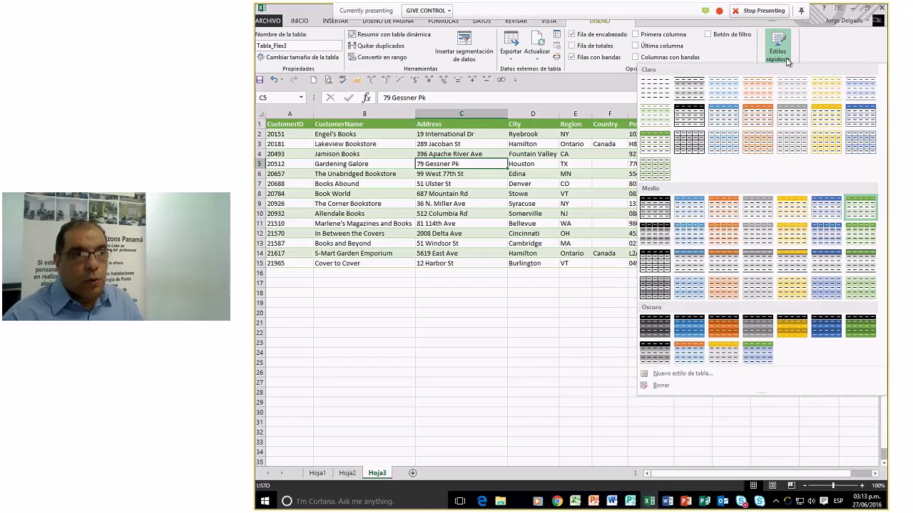
pyautogui.click(654, 91)
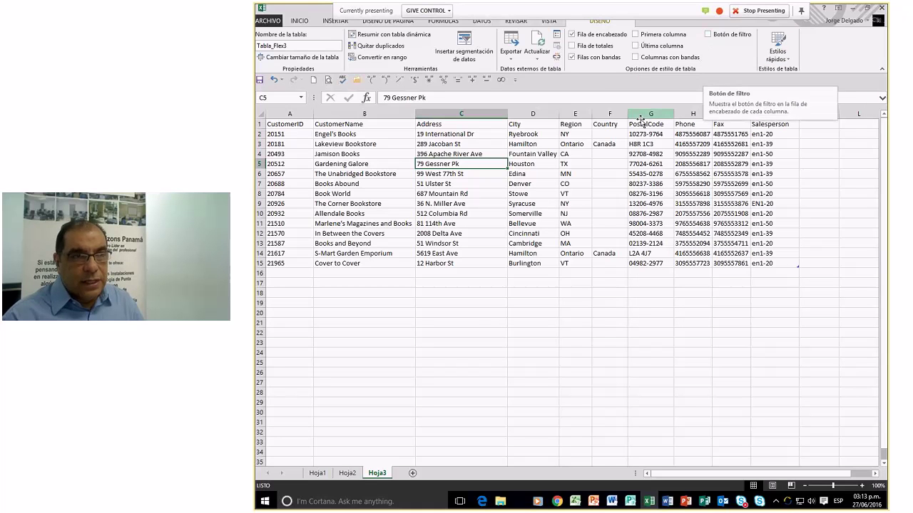
pyautogui.click(370, 58)
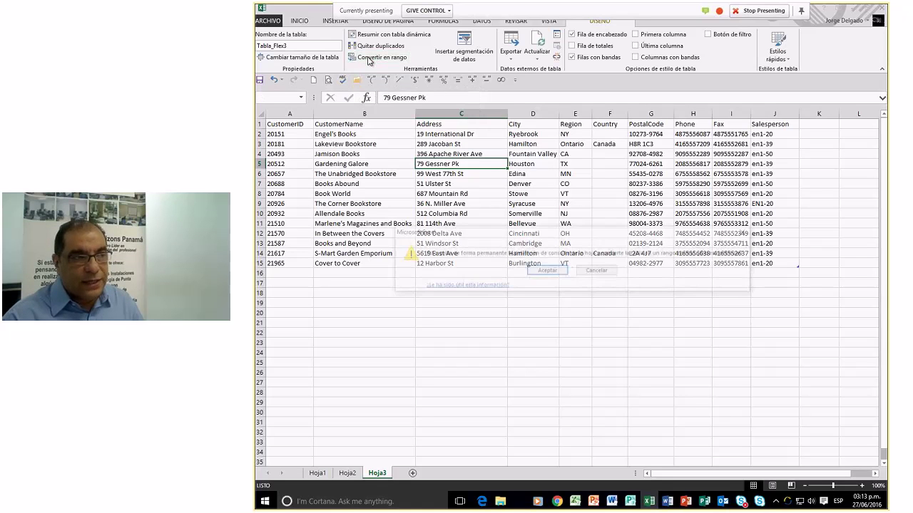
pyautogui.click(545, 270)
pyautogui.click(539, 174)
pyautogui.click(568, 174)
pyautogui.click(654, 183)
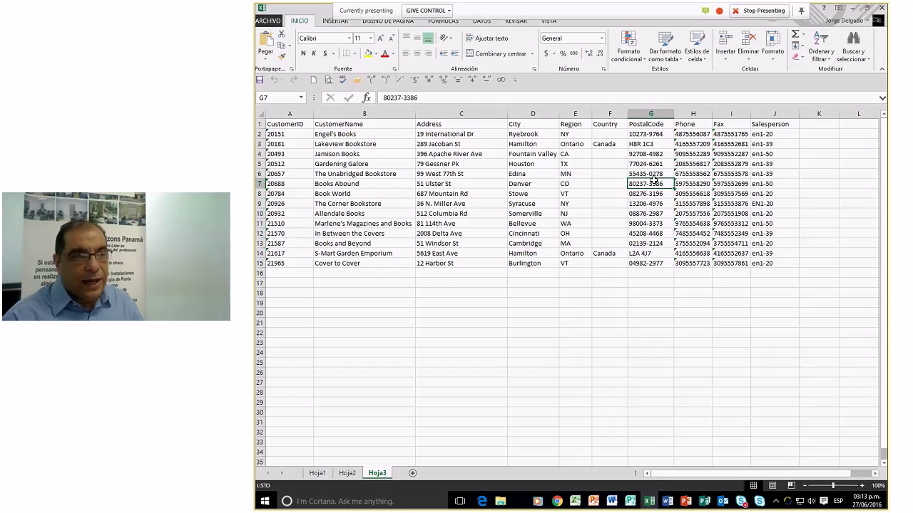
# Widen the Phone column slightly to separate its values from the Fax column
pyautogui.click(694, 135)
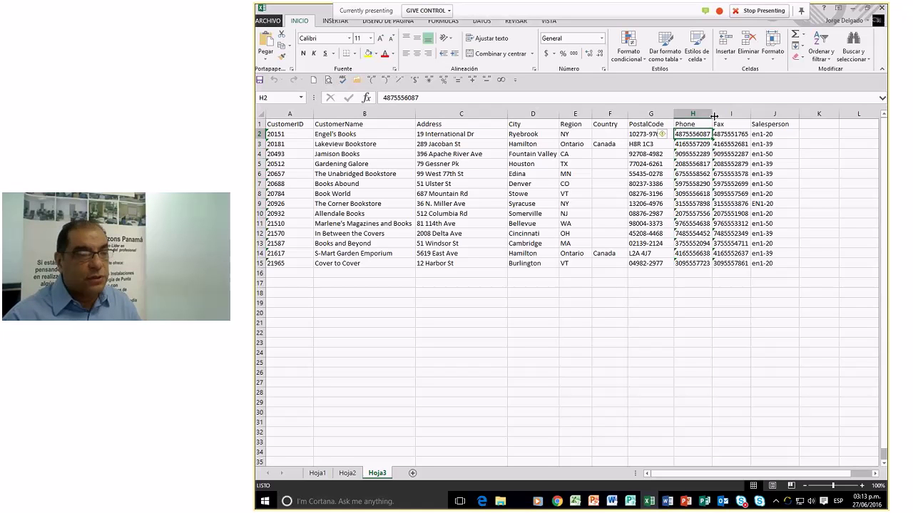
pyautogui.moveTo(713, 115); pyautogui.dragTo(725, 116)
pyautogui.click(460, 234)
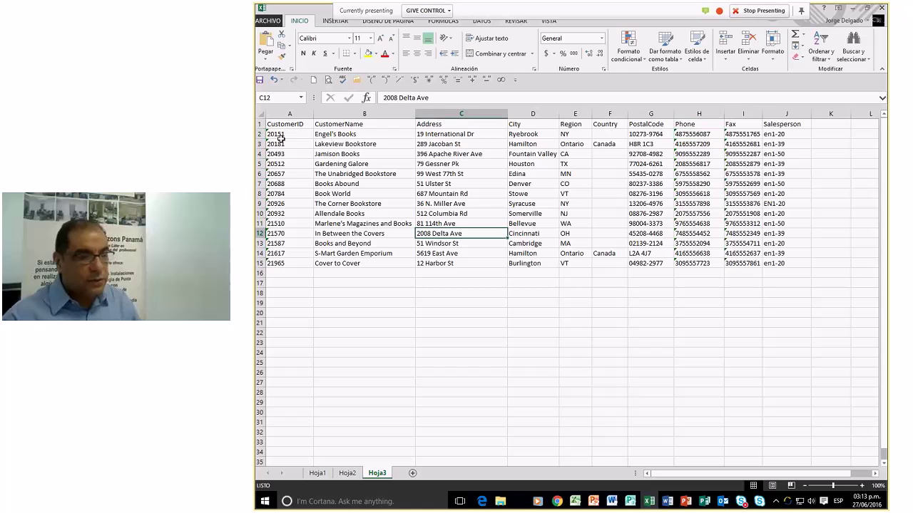
pyautogui.click(285, 134)
pyautogui.click(322, 134)
# Add a new worksheet after Hoja3 and switch to the Importacion de datos folder in File Explorer
pyautogui.click(412, 473)
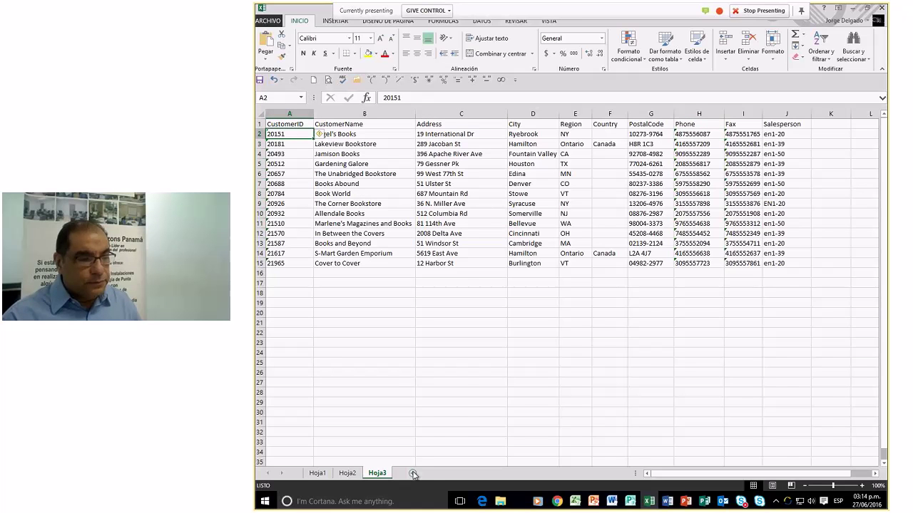
pyautogui.click(413, 473)
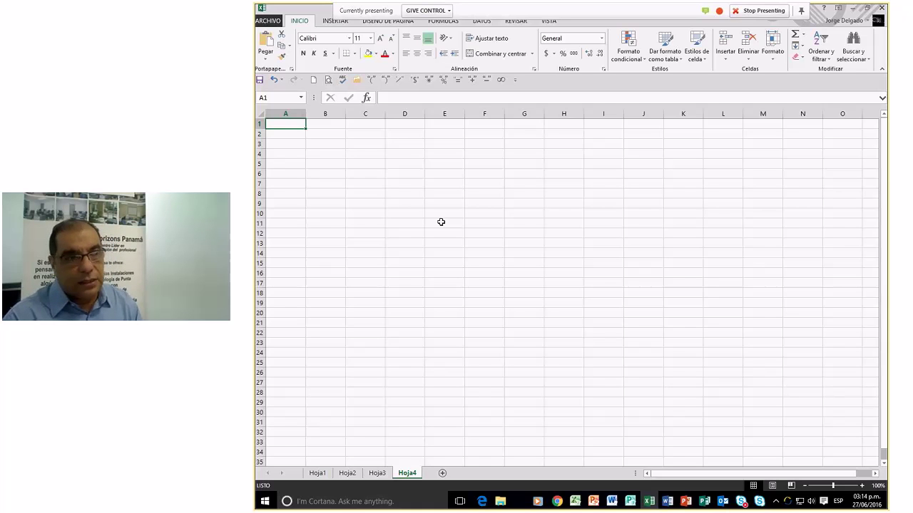
pyautogui.click(500, 501)
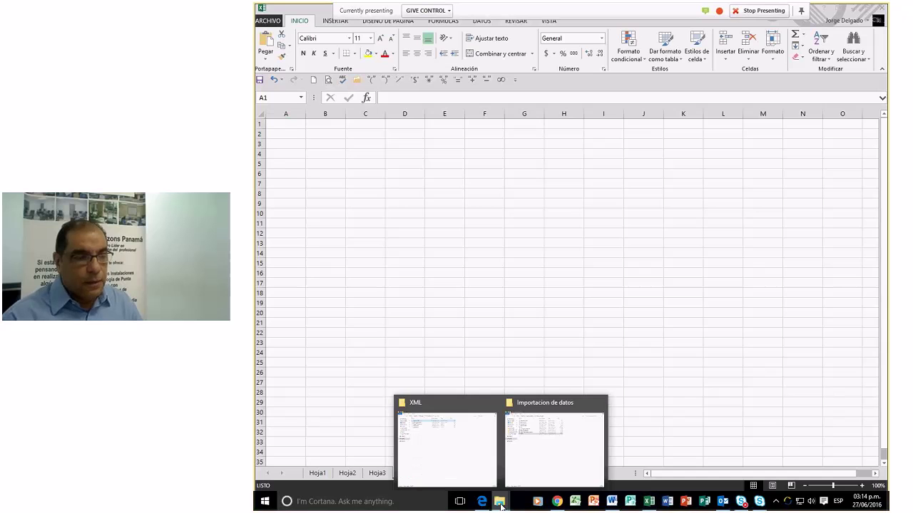
pyautogui.click(529, 465)
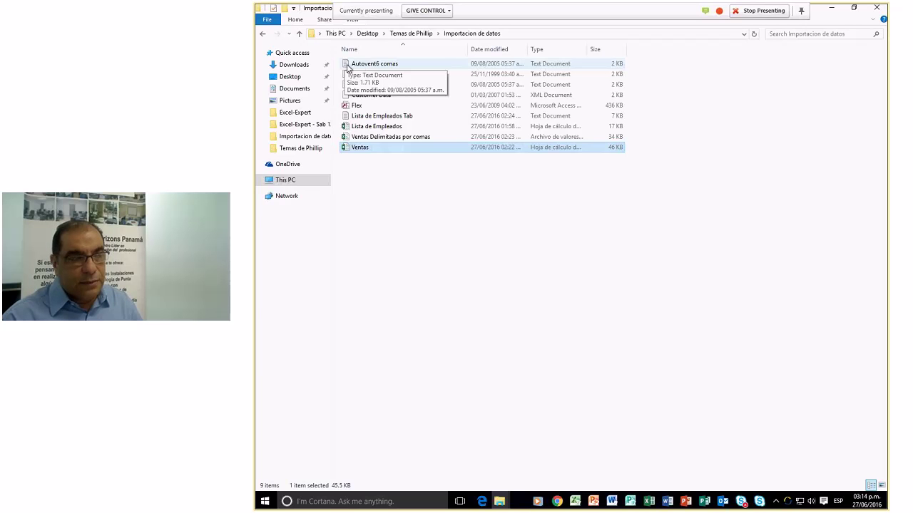
# Open the text file Autovent6 comas in Notepad, examine how its comma-separated fields are laid out, and close it
pyautogui.click(346, 64)
pyautogui.doubleClick(345, 64)
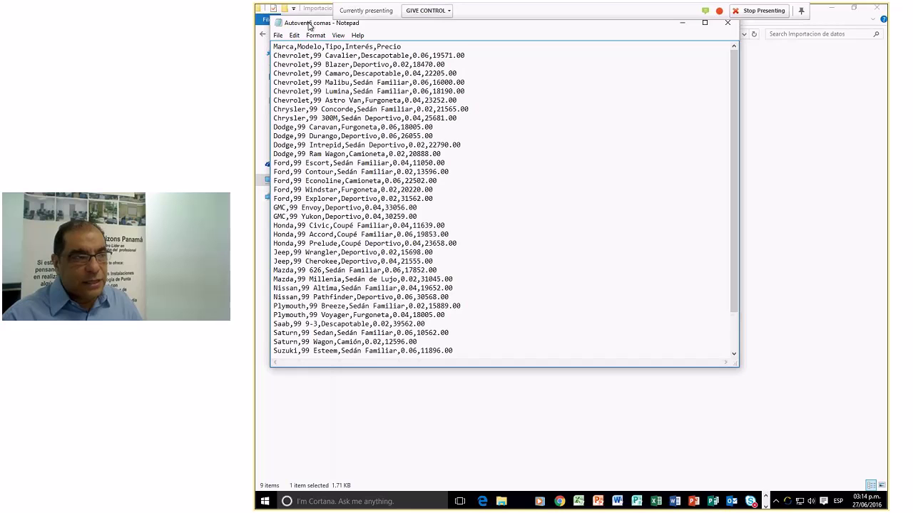
pyautogui.moveTo(309, 26); pyautogui.dragTo(351, 71)
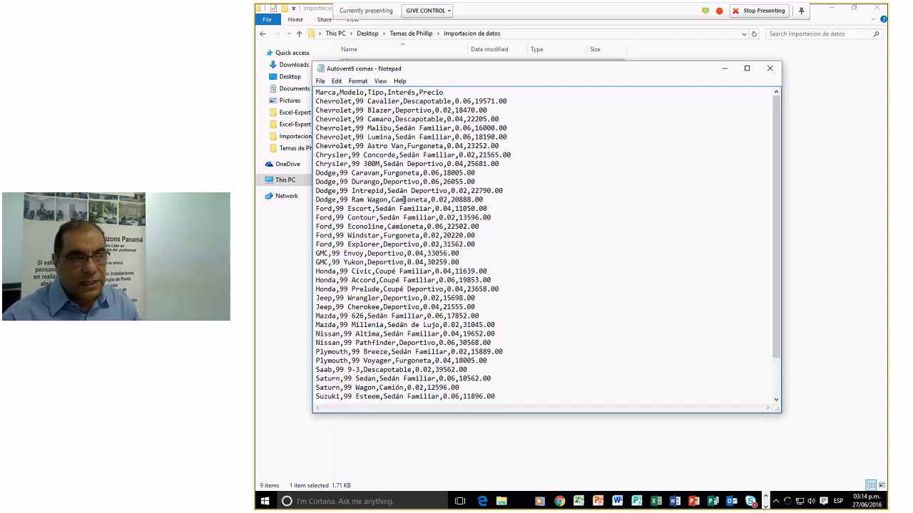
pyautogui.click(769, 68)
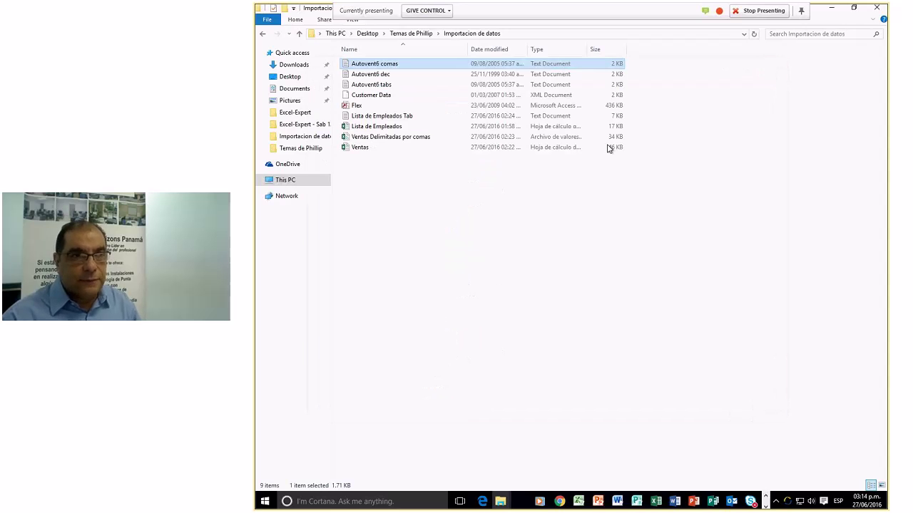
# Open the text file Lista de Empleados Tab in Notepad, examine how its tab-separated fields are laid out, and close it
pyautogui.doubleClick(347, 116)
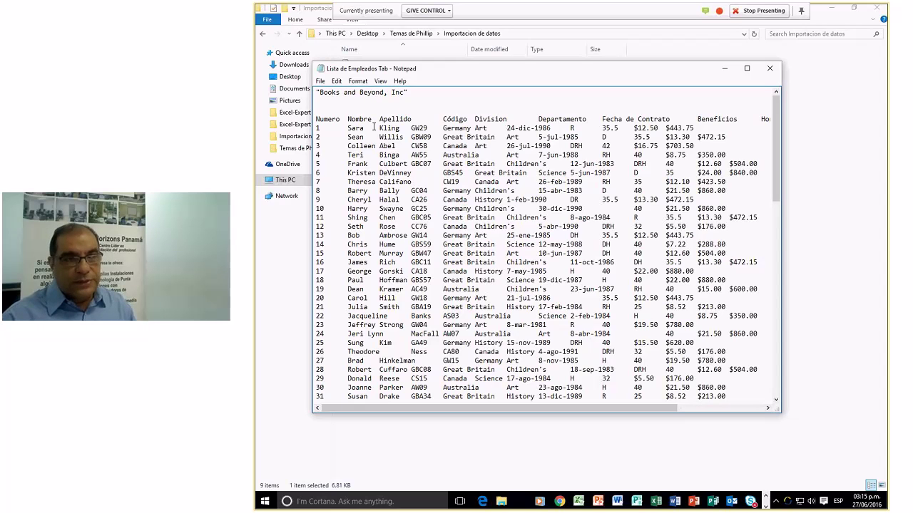
pyautogui.click(769, 69)
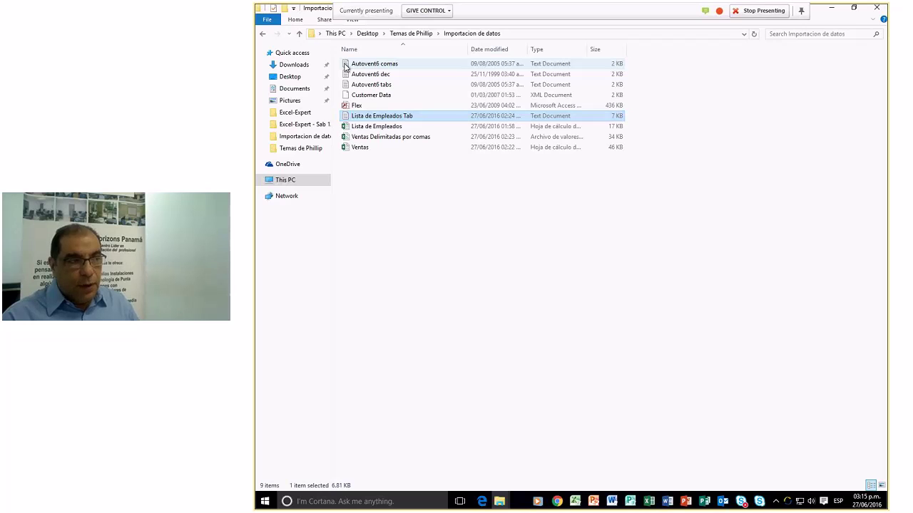
# Switch to the Excel workbook and start a text import of the file Autovent6 comas into the empty sheet Hoja4
pyautogui.click(649, 502)
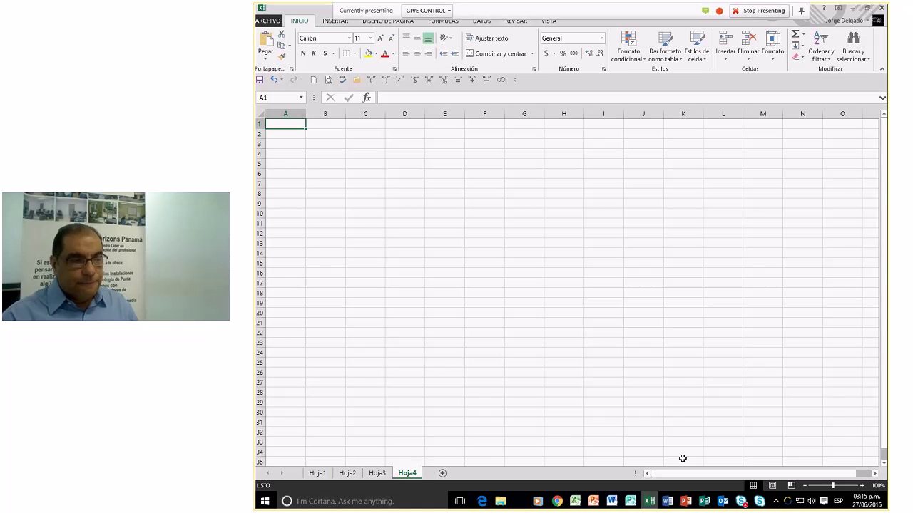
pyautogui.click(483, 22)
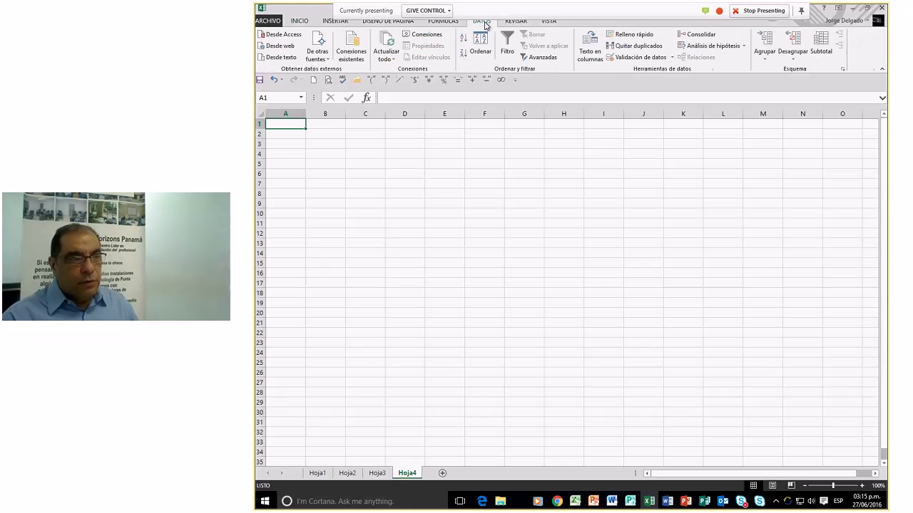
pyautogui.click(281, 59)
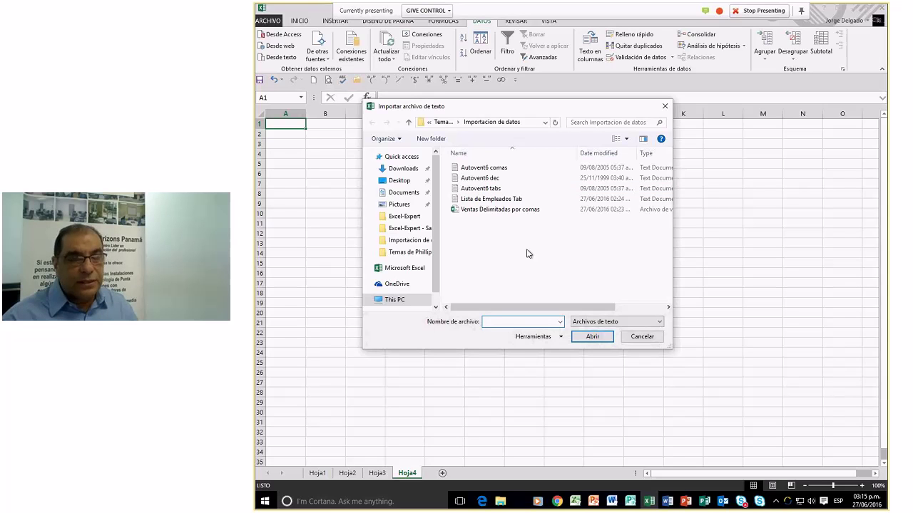
pyautogui.click(456, 171)
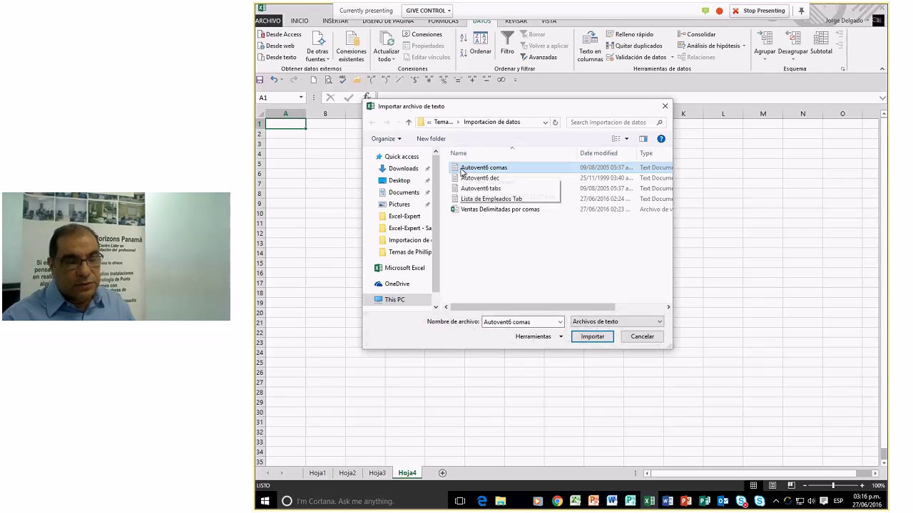
pyautogui.click(591, 338)
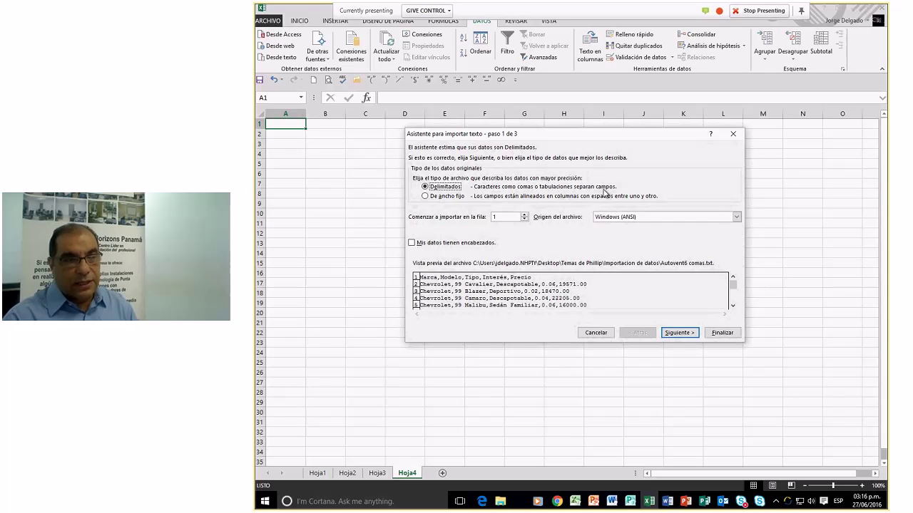
# Try the fixed-width data type and the headers option for the import, and return to delimited data without headers
pyautogui.click(425, 196)
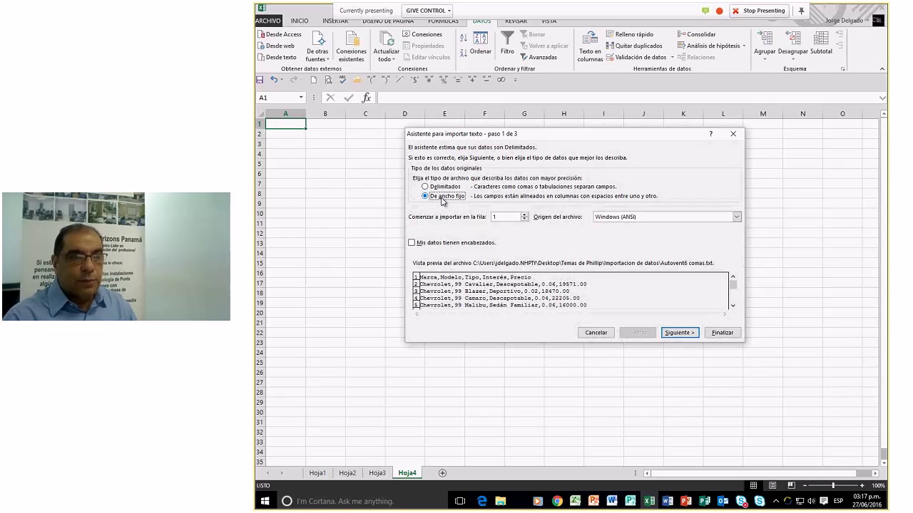
pyautogui.click(425, 187)
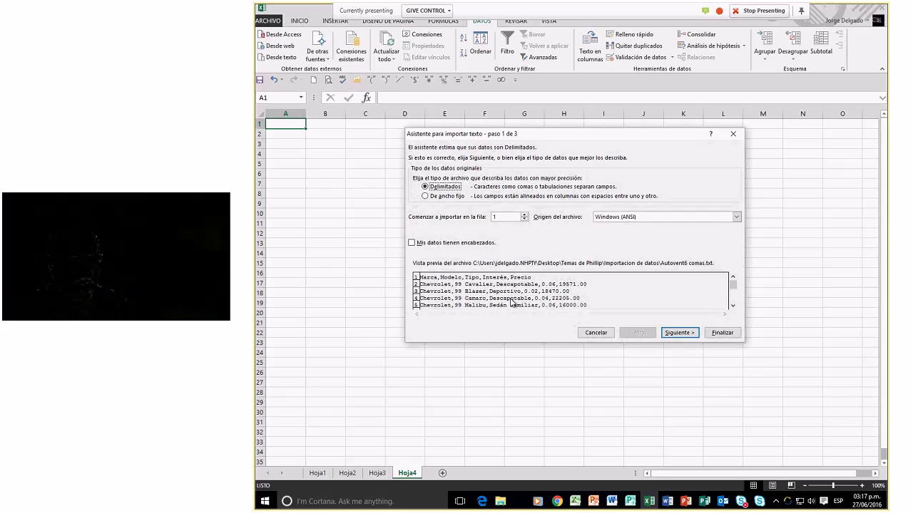
pyautogui.click(412, 243)
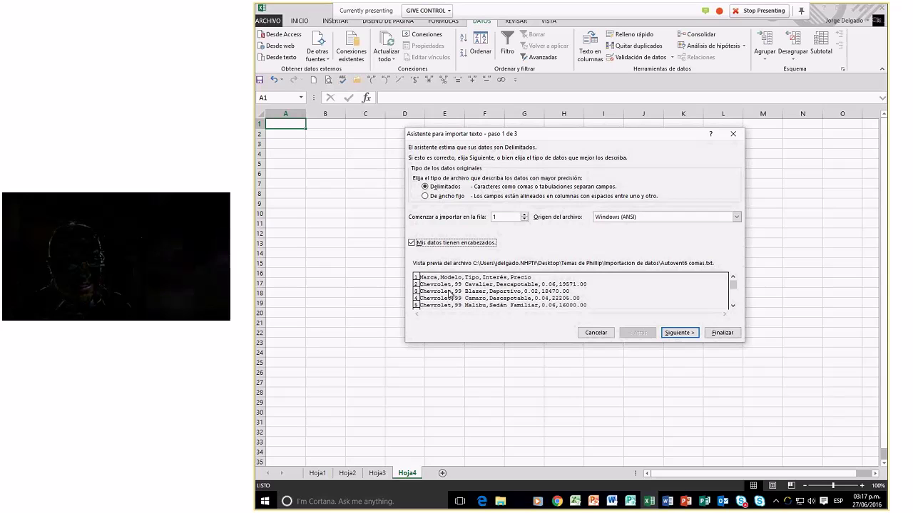
pyautogui.click(411, 245)
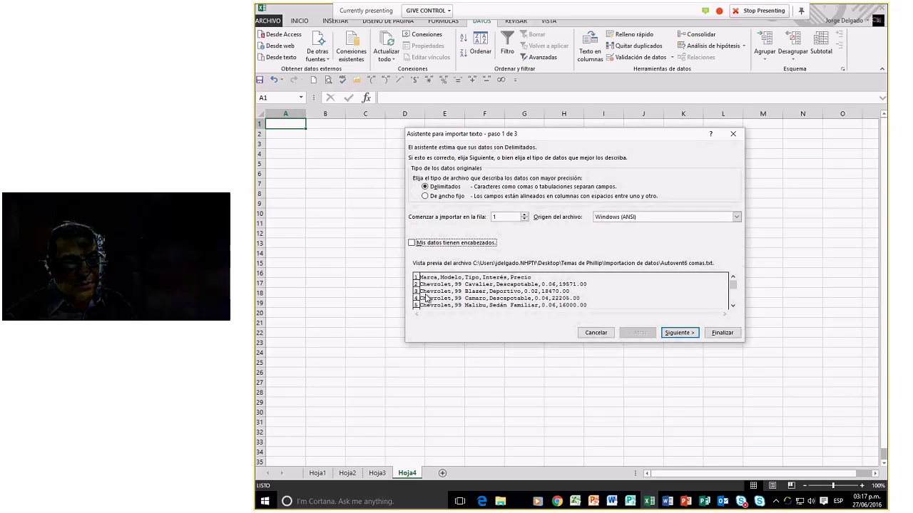
# Try a higher starting row for the text import and return it to row 1
pyautogui.click(524, 215)
pyautogui.click(524, 215)
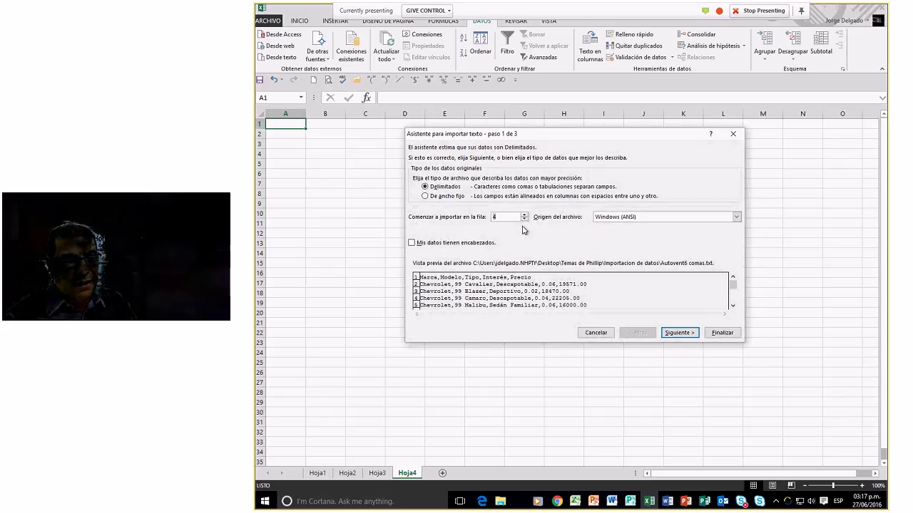
pyautogui.click(524, 219)
pyautogui.click(524, 219)
pyautogui.click(524, 219)
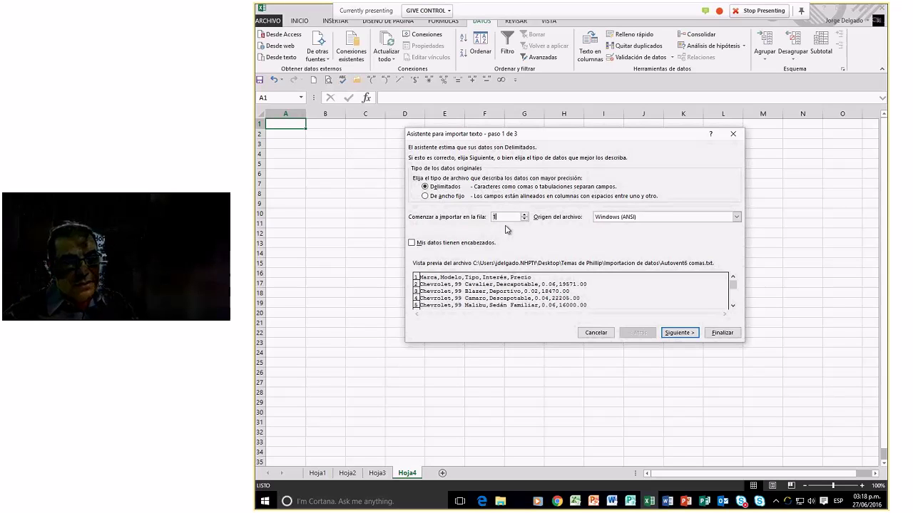
# Advance to the separator settings and make the comma the only separator in place of the tab
pyautogui.click(680, 334)
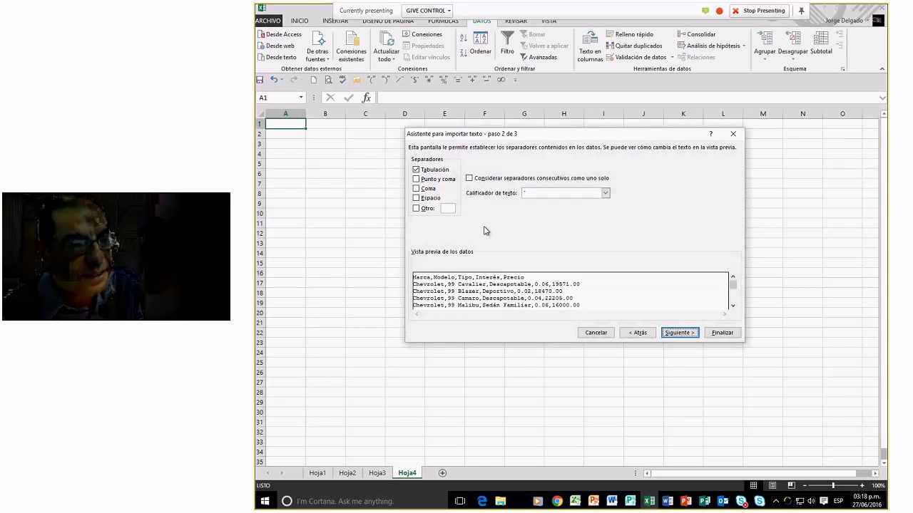
pyautogui.click(416, 170)
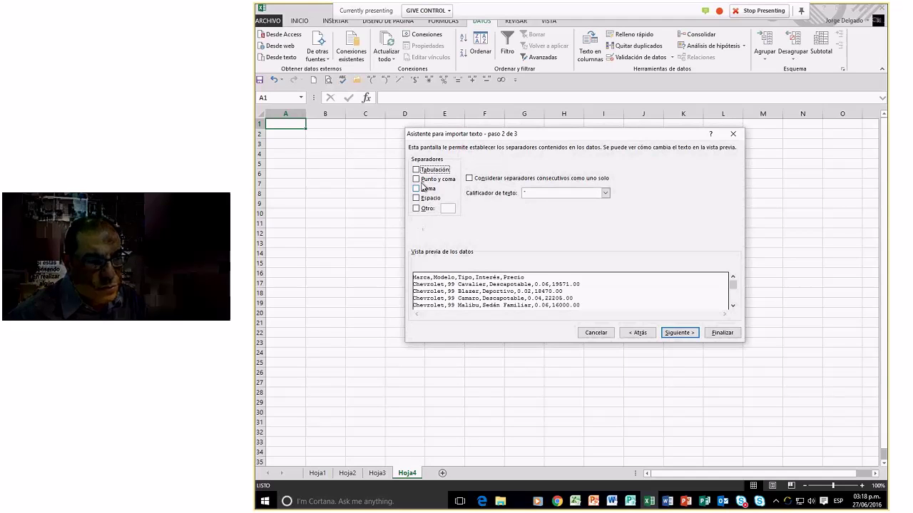
pyautogui.click(417, 180)
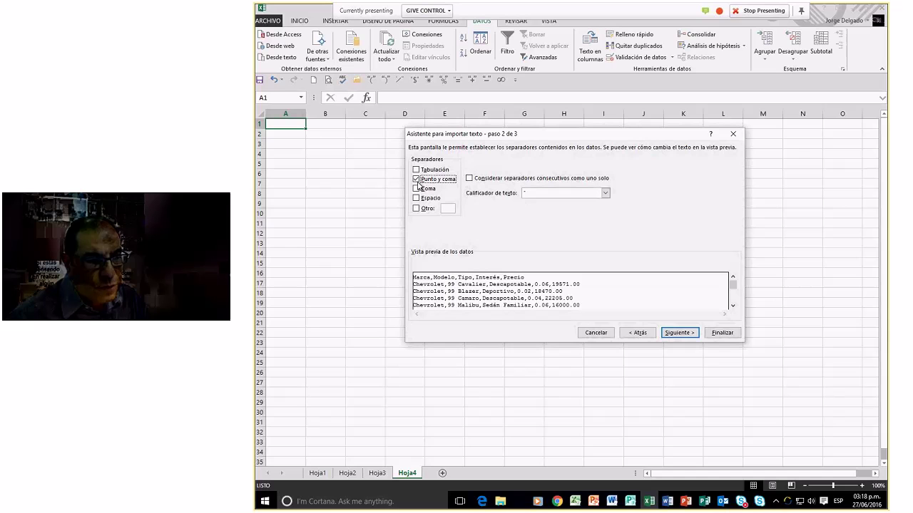
pyautogui.click(417, 180)
pyautogui.click(418, 189)
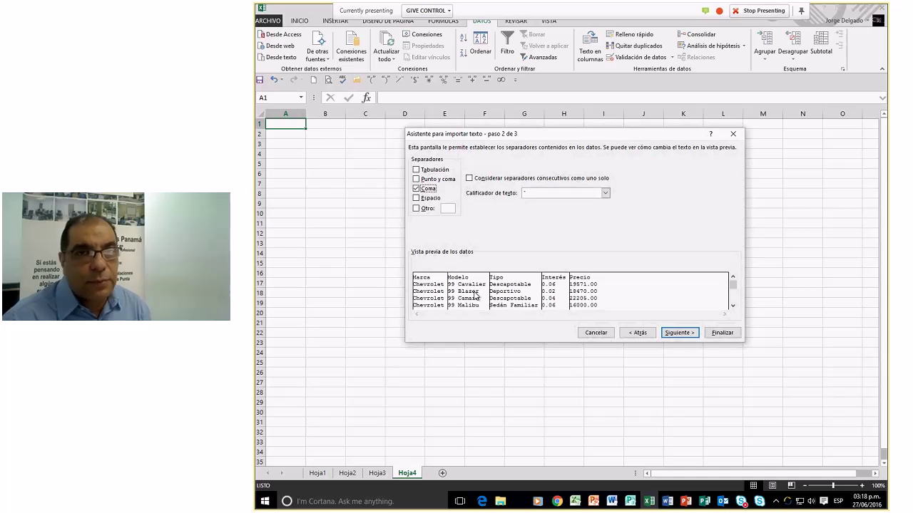
# Try a space and a custom period as additional separators, and remove each so only the comma remains
pyautogui.click(417, 199)
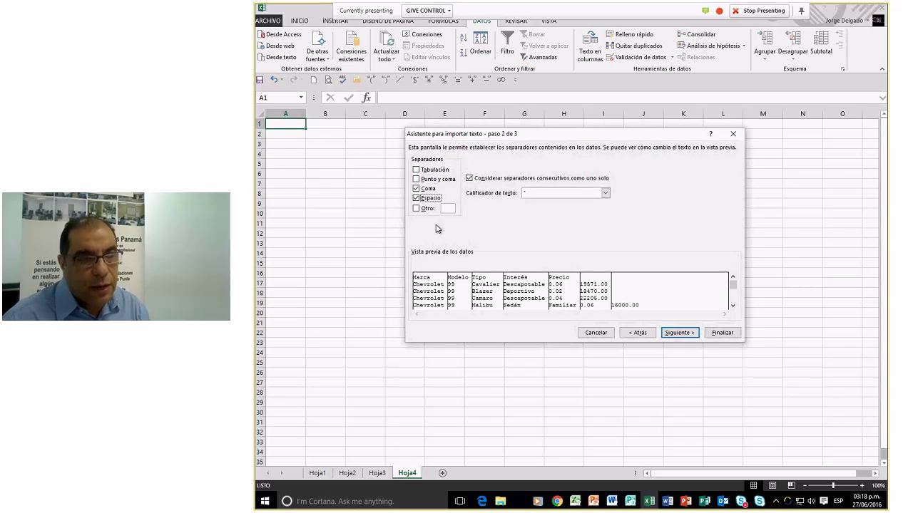
pyautogui.click(428, 201)
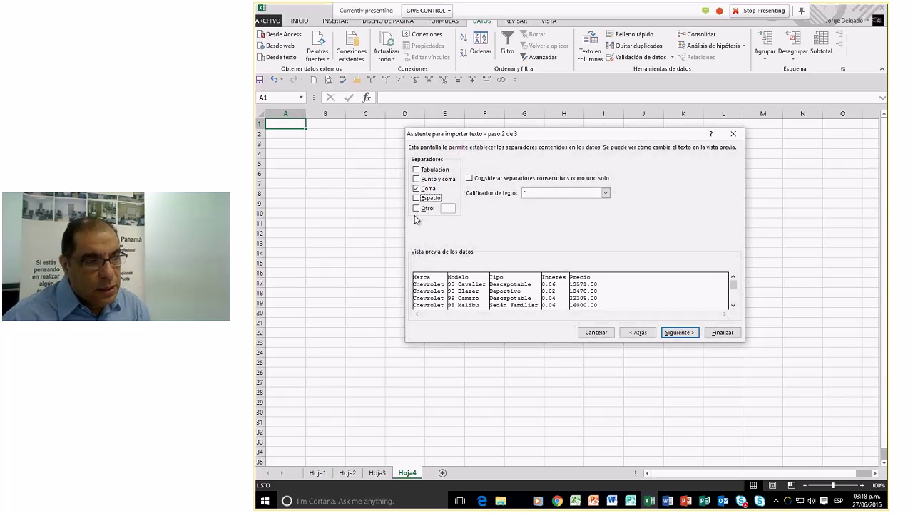
pyautogui.click(447, 207)
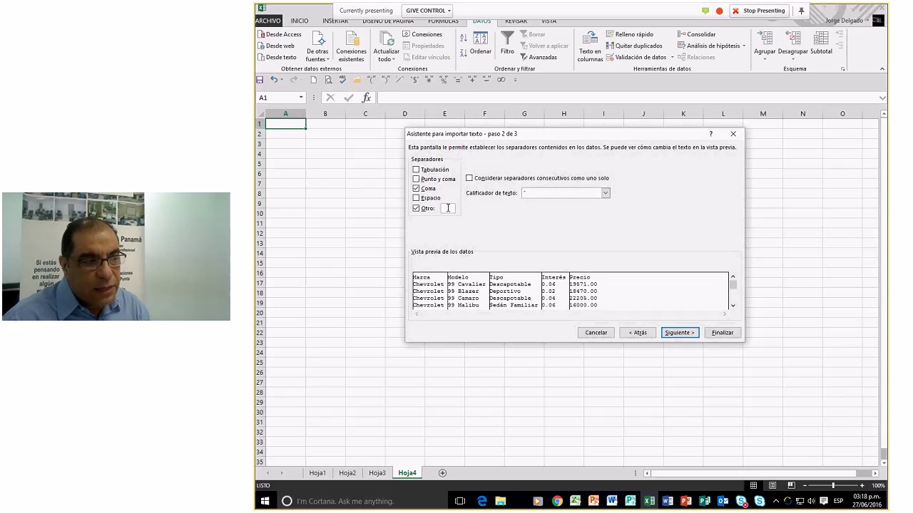
pyautogui.write('.')
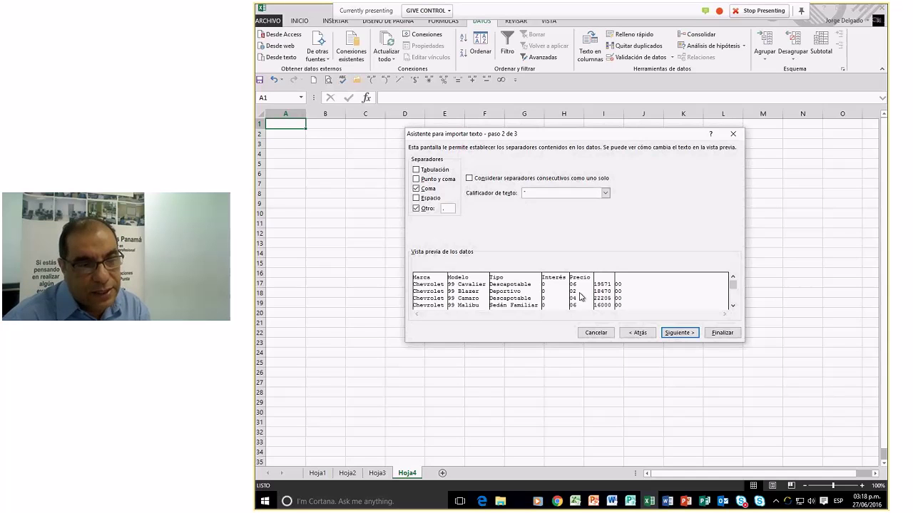
pyautogui.click(419, 210)
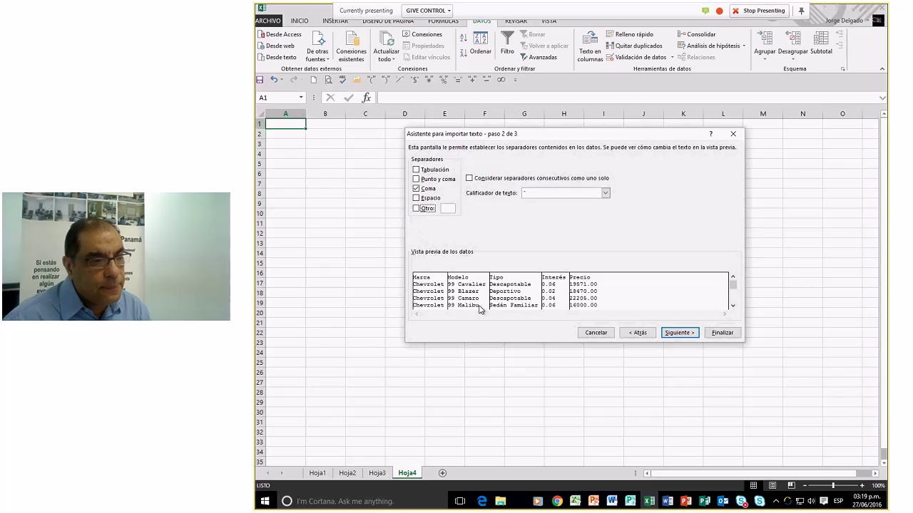
# Advance to the column data formats, try text and date formats on the Marca column, and set it back to General
pyautogui.click(679, 333)
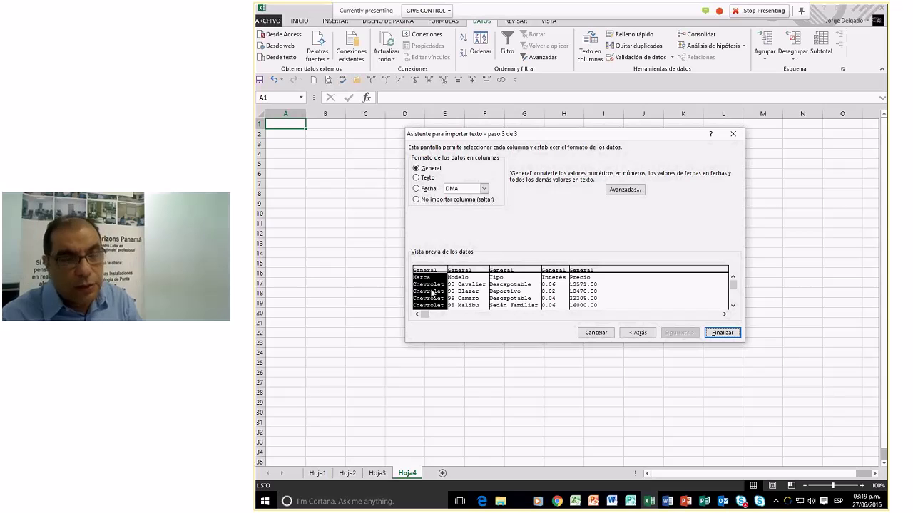
pyautogui.click(416, 178)
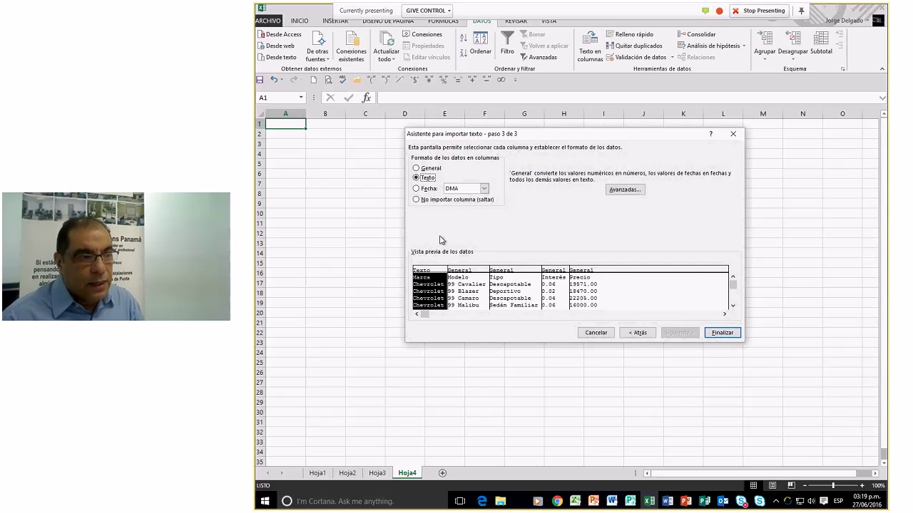
pyautogui.click(484, 189)
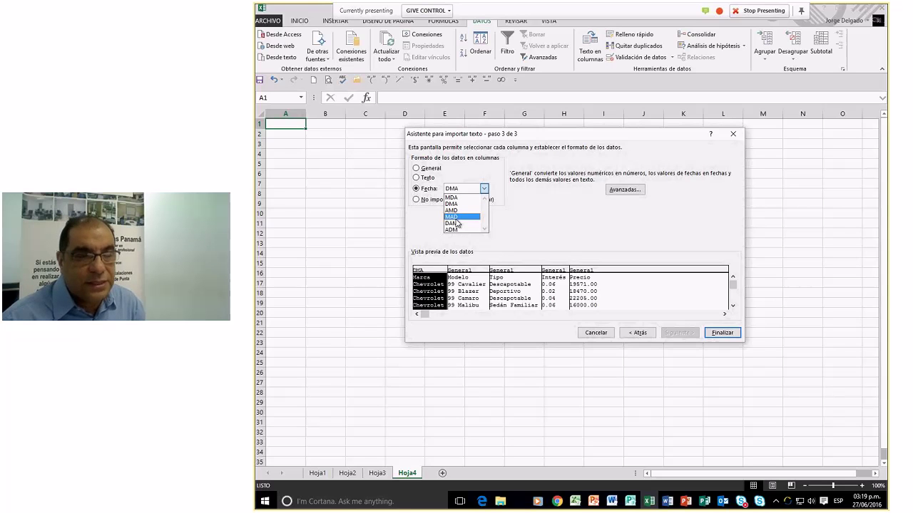
pyautogui.click(417, 170)
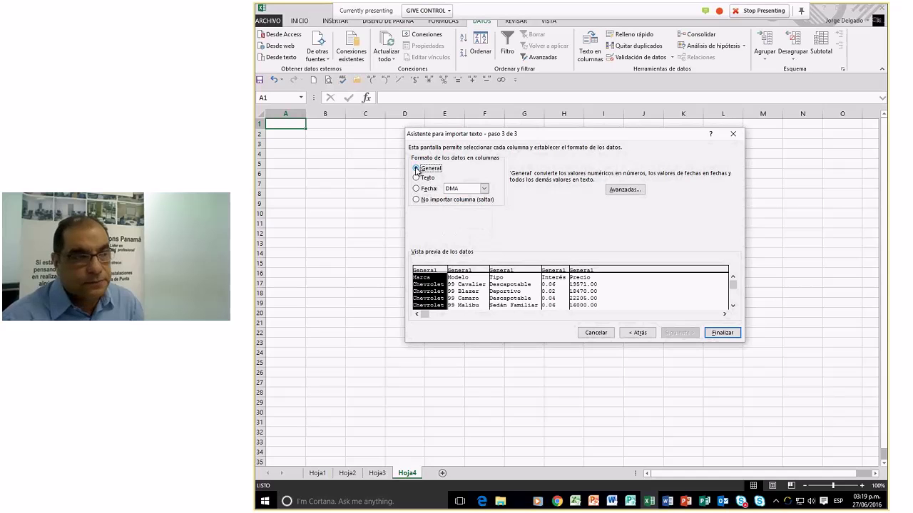
# Select the Tipo, Modelo and Interés columns in the preview in turn to check their data formats
pyautogui.click(505, 274)
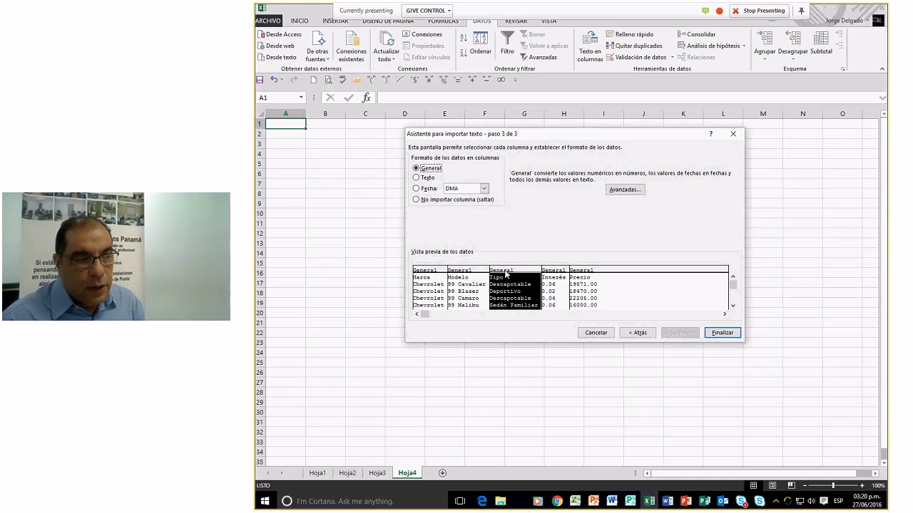
pyautogui.click(474, 276)
pyautogui.click(508, 275)
pyautogui.click(551, 274)
pyautogui.click(510, 275)
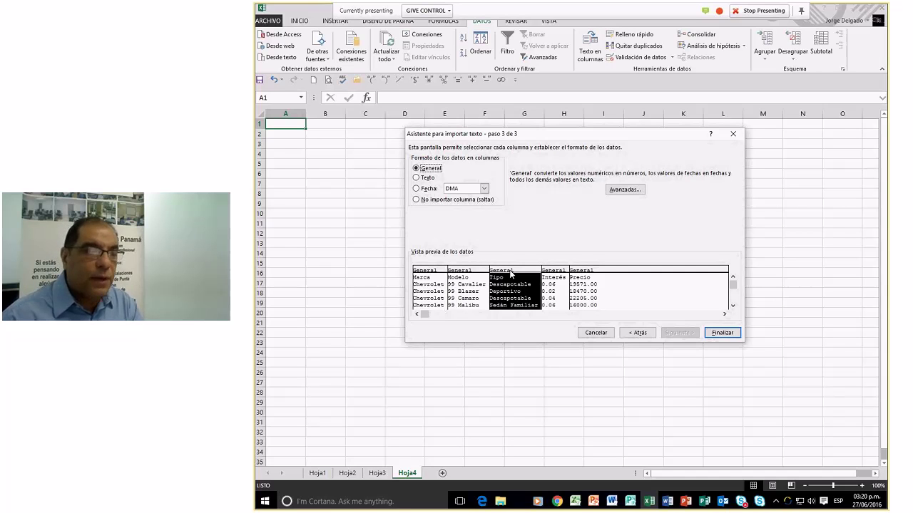
# Try excluding the Marca and Tipo columns from the import, and set both back to the General format
pyautogui.click(436, 274)
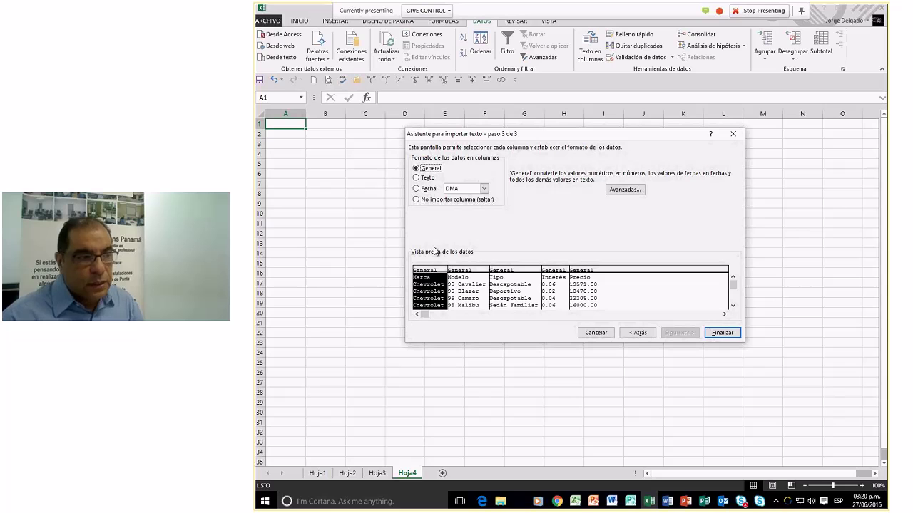
pyautogui.click(417, 202)
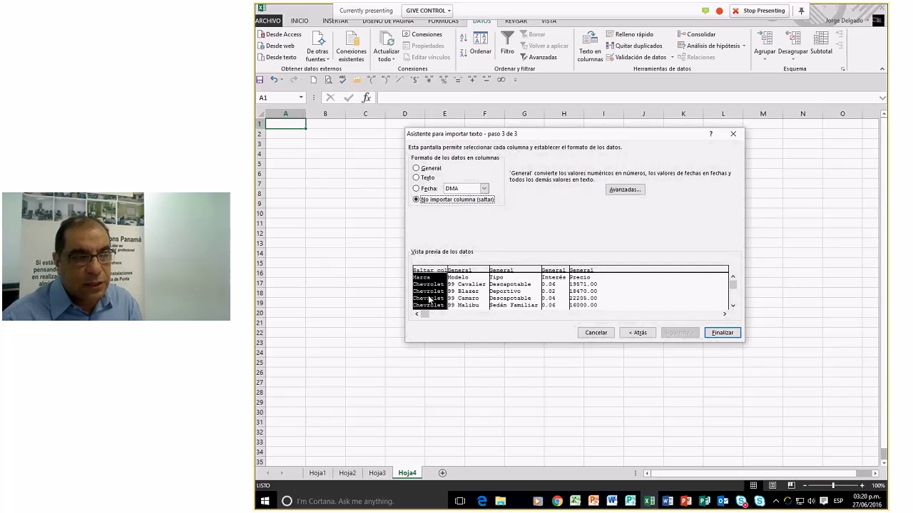
pyautogui.click(487, 282)
pyautogui.click(416, 198)
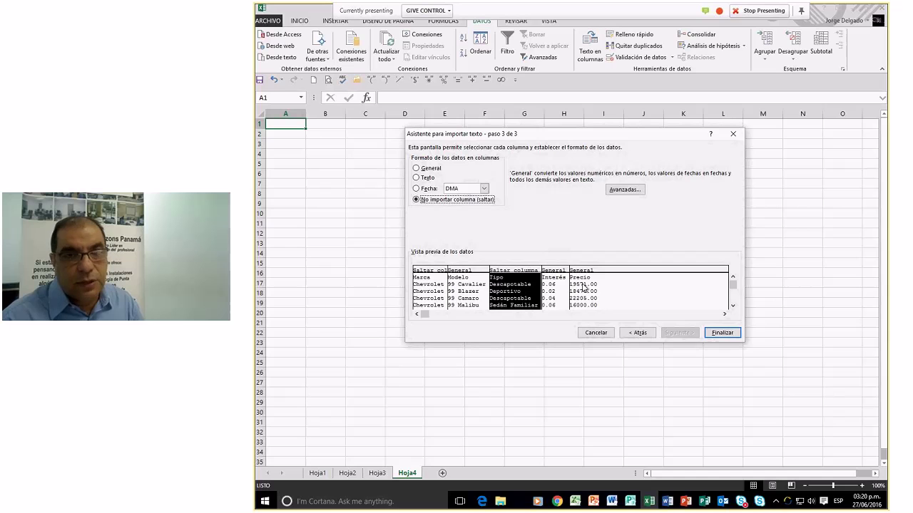
pyautogui.click(416, 168)
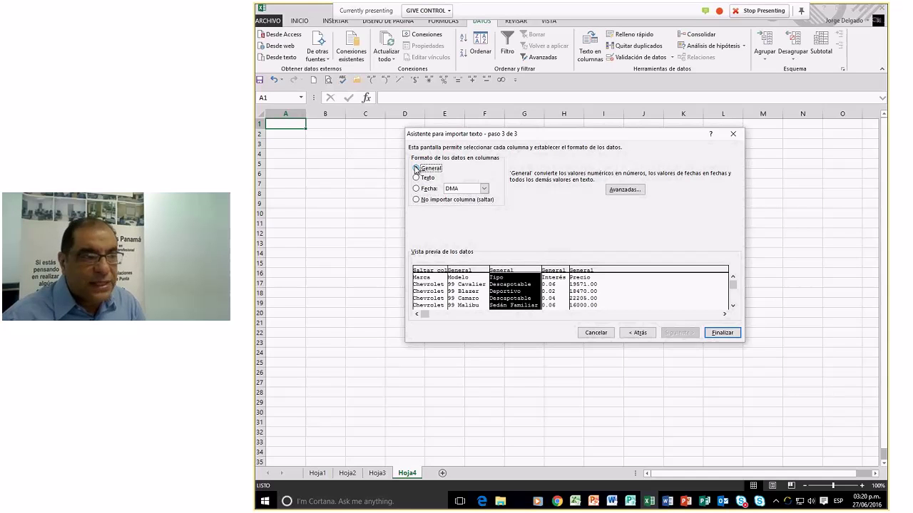
pyautogui.click(428, 284)
pyautogui.click(416, 169)
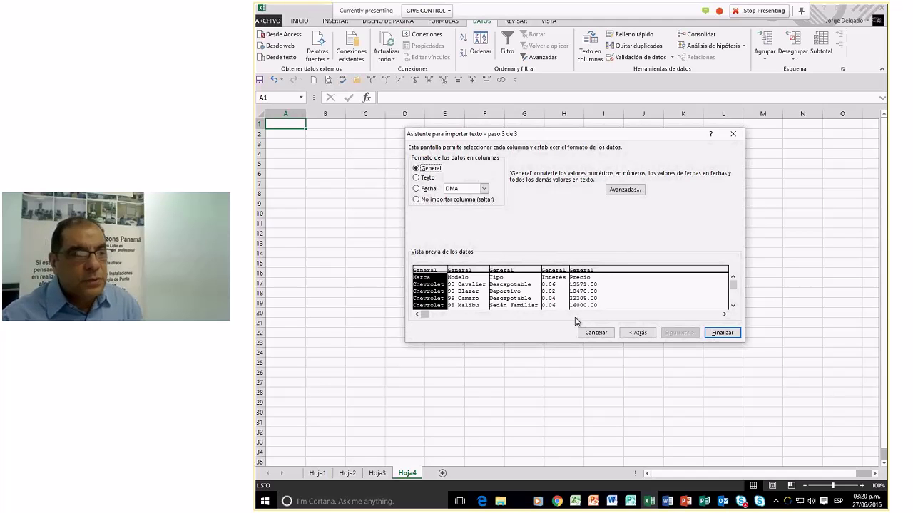
# Finish the text import and place the data in the existing worksheet starting at cell A1
pyautogui.click(723, 335)
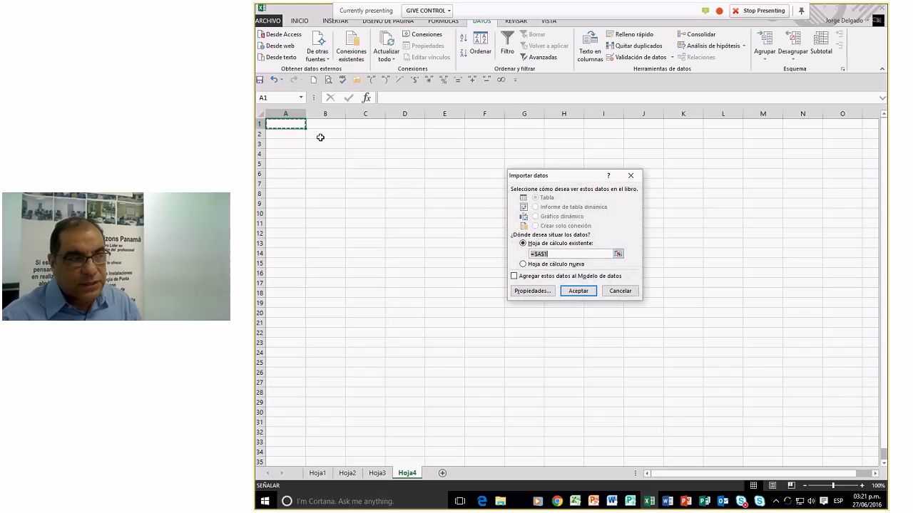
pyautogui.click(579, 293)
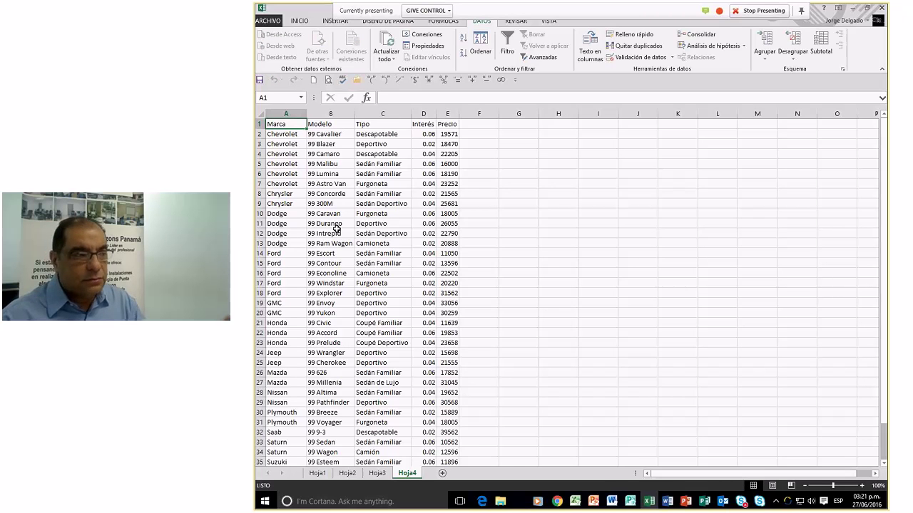
# Open the Autovent6 comas text file from the Importacion de datos folder to compare it, and return to the Excel workbook
pyautogui.moveTo(498, 504)
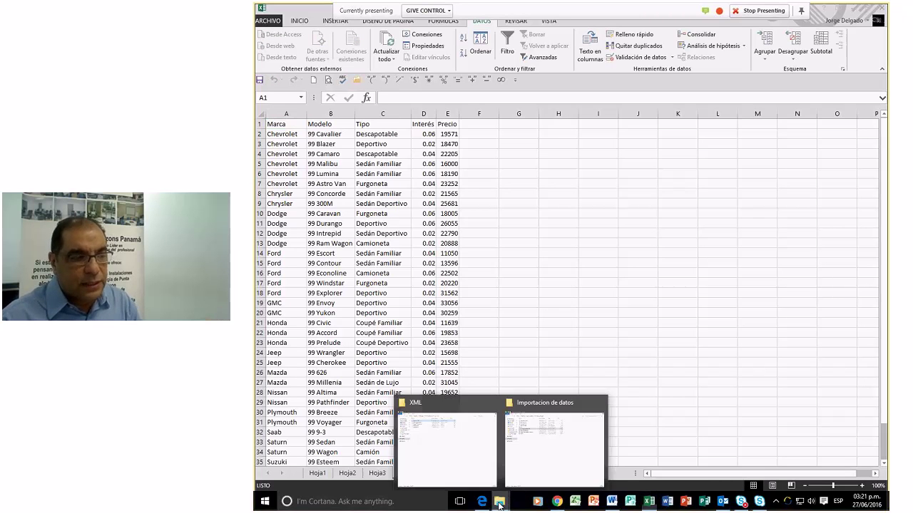
pyautogui.click(511, 464)
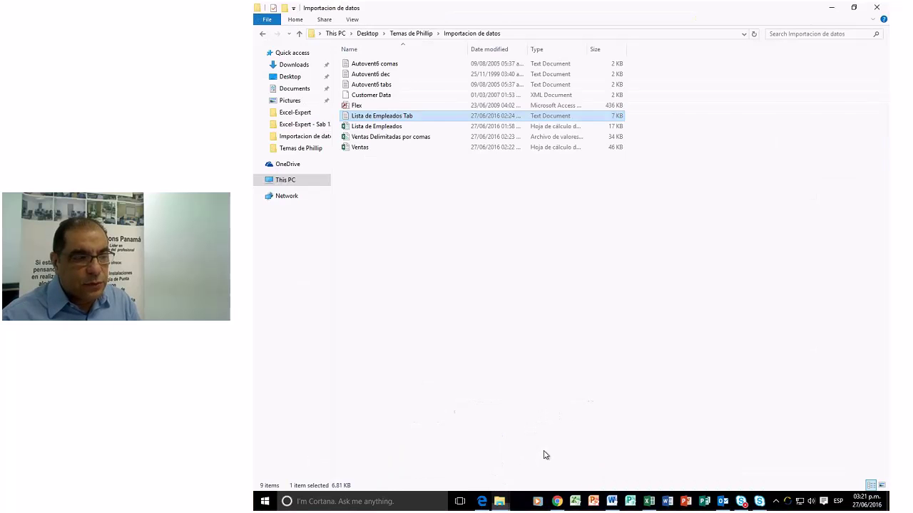
pyautogui.click(349, 64)
pyautogui.doubleClick(349, 65)
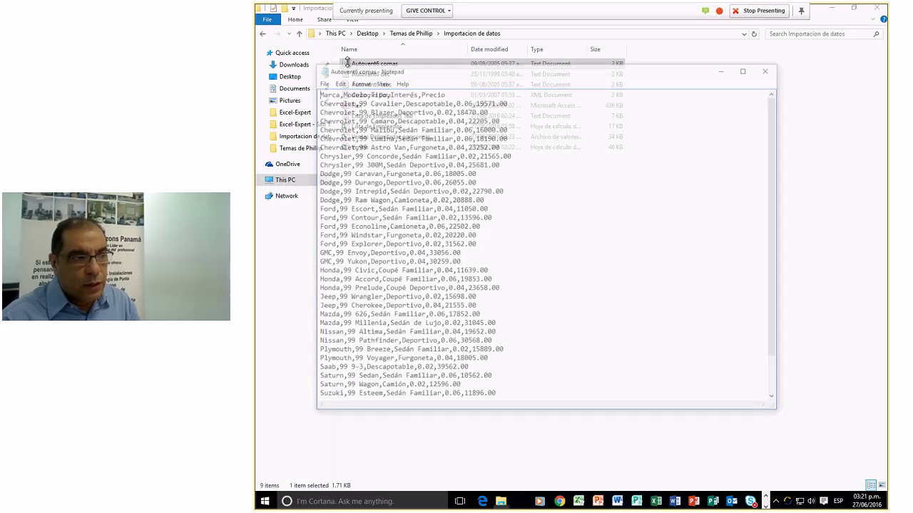
pyautogui.click(656, 502)
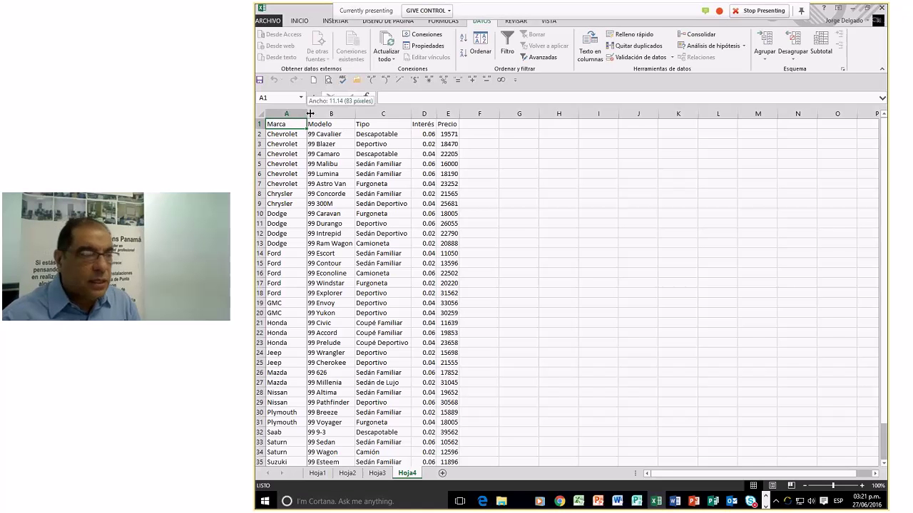
# Widen the Marca, Interés, Precio and Tipo columns of the imported car data
pyautogui.moveTo(308, 113); pyautogui.dragTo(324, 114)
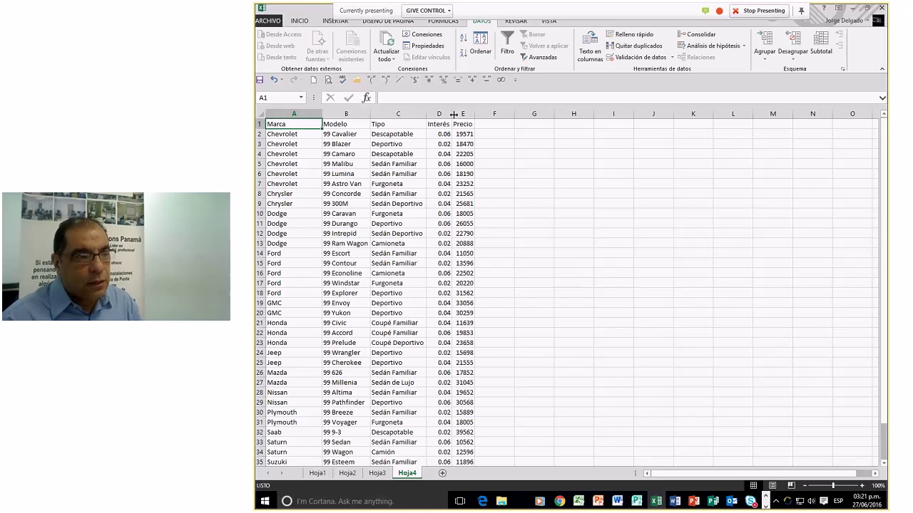
pyautogui.moveTo(453, 114); pyautogui.dragTo(461, 114)
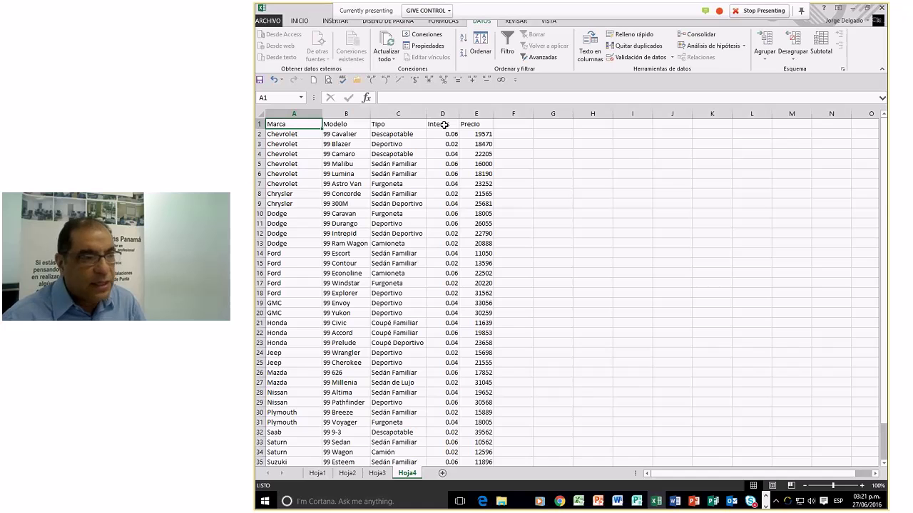
pyautogui.moveTo(427, 114); pyautogui.dragTo(440, 114)
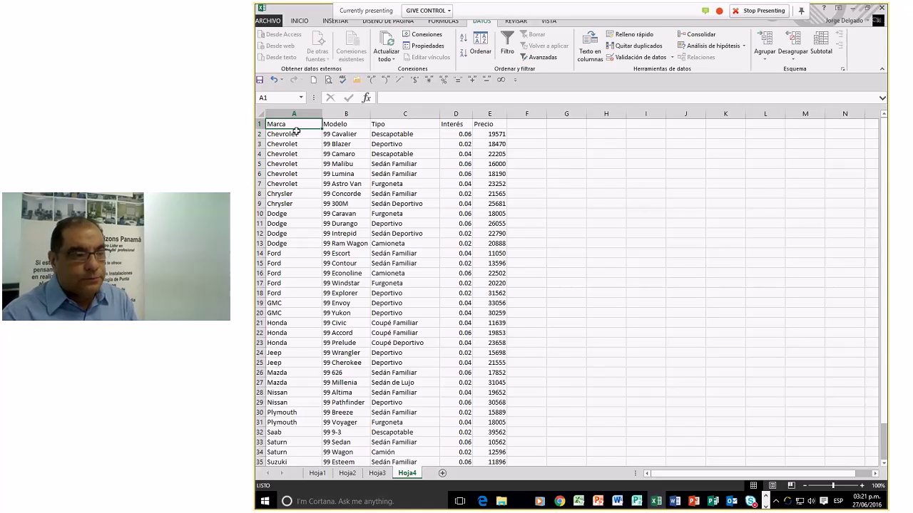
# Add a new worksheet, check the topic list on Hoja1, and start a web data import on Hoja5
pyautogui.click(442, 473)
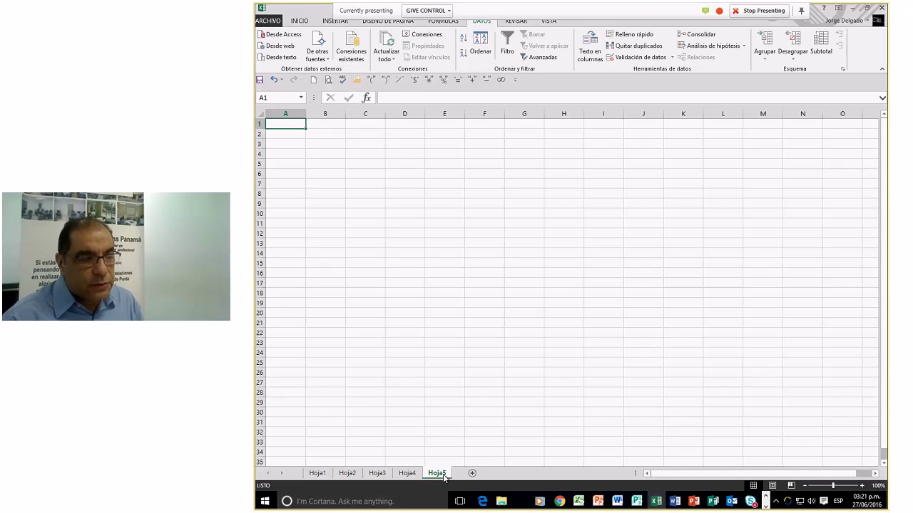
pyautogui.click(321, 477)
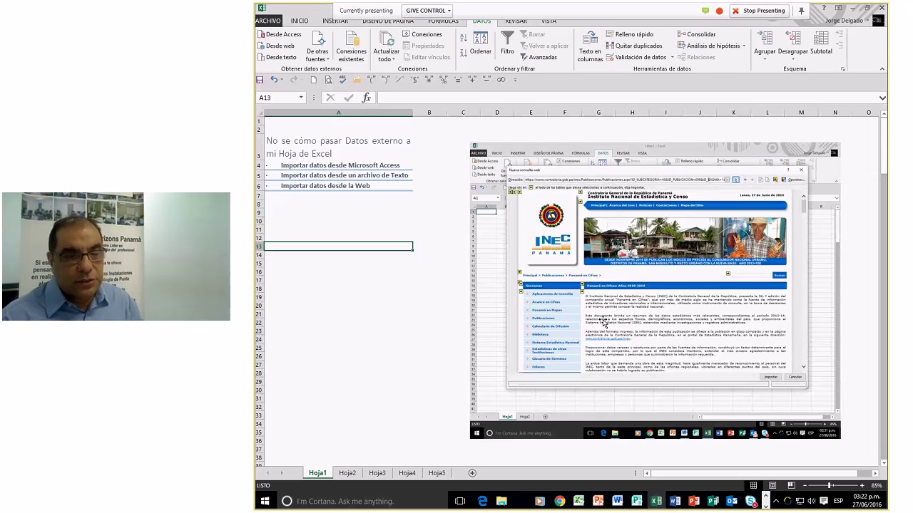
pyautogui.click(433, 470)
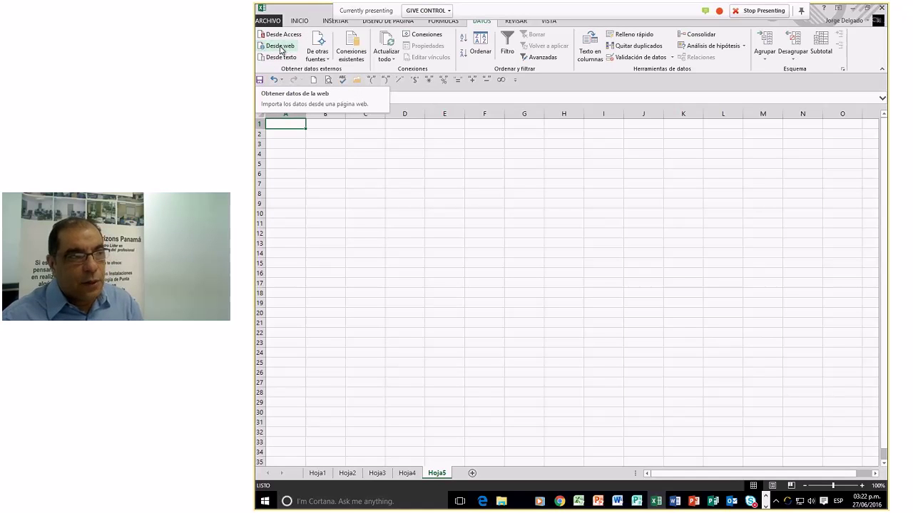
pyautogui.click(281, 48)
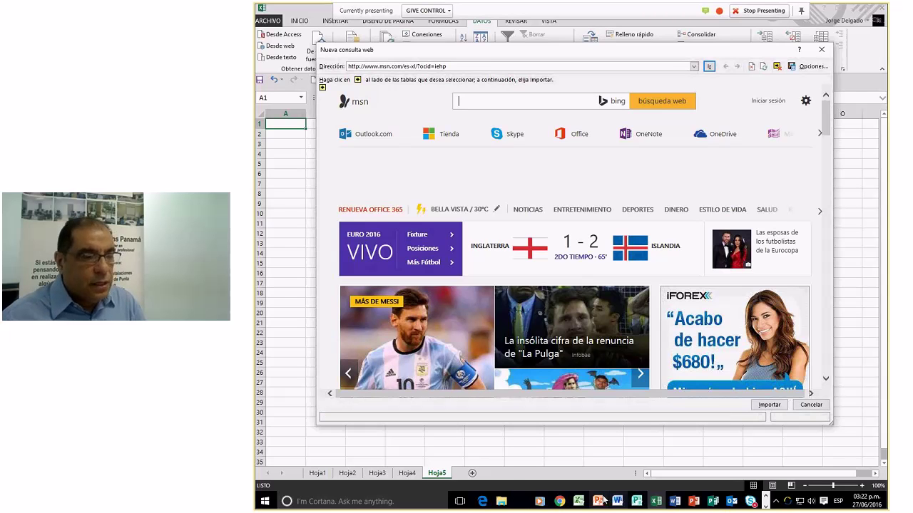
# Switch to Chrome and view the draw results on the Lnb Panamá lottery page
pyautogui.moveTo(560, 501)
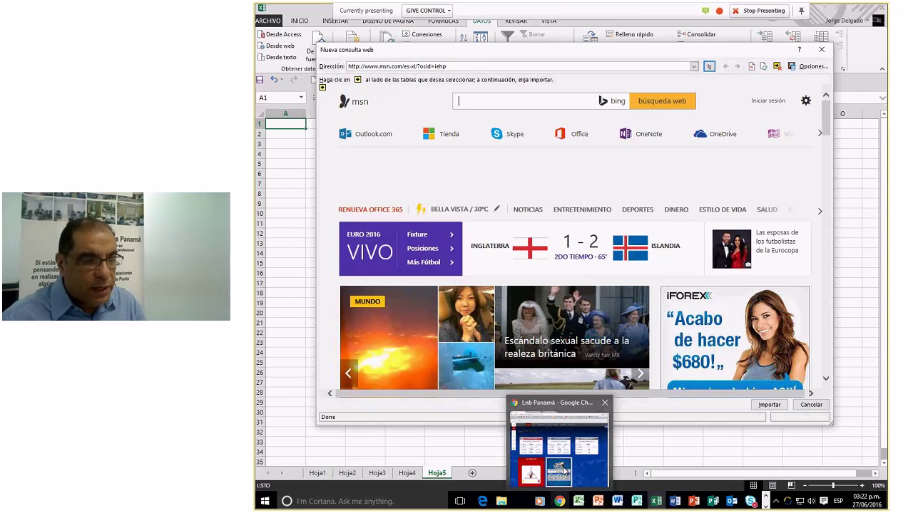
pyautogui.click(564, 471)
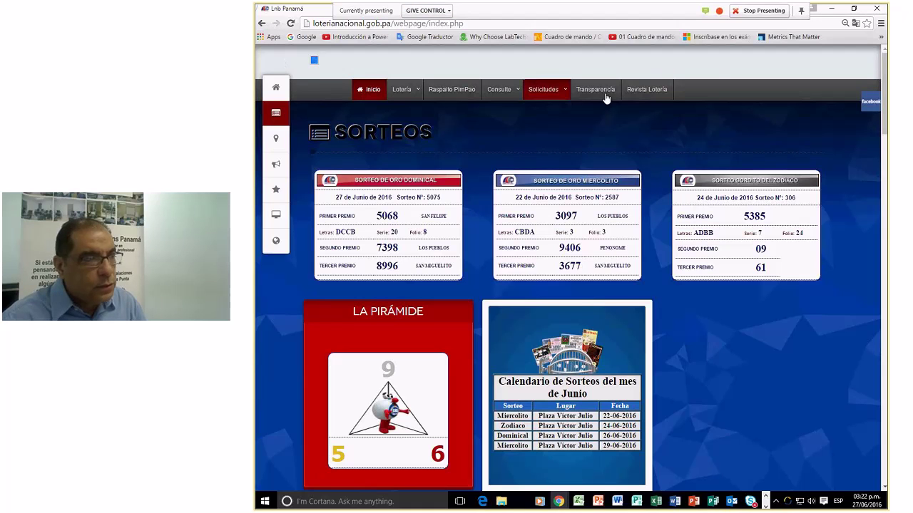
pyautogui.moveTo(879, 104)
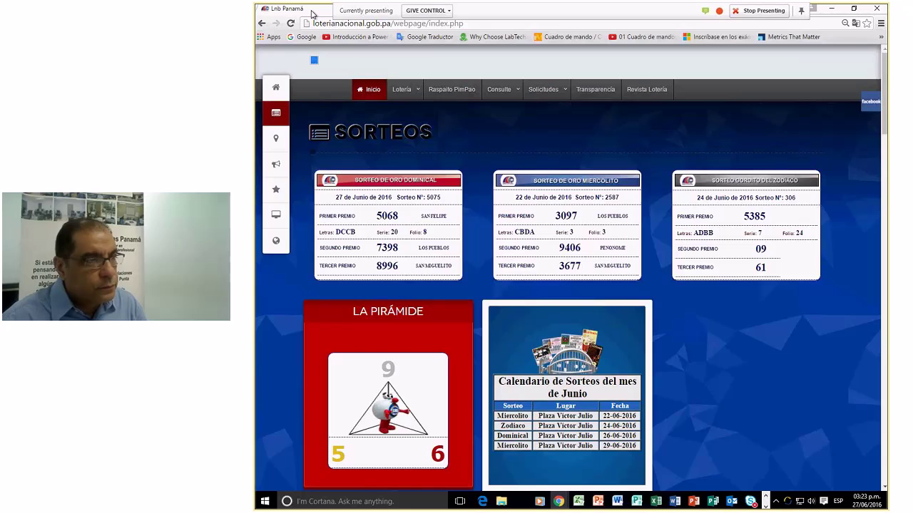
pyautogui.click(311, 11)
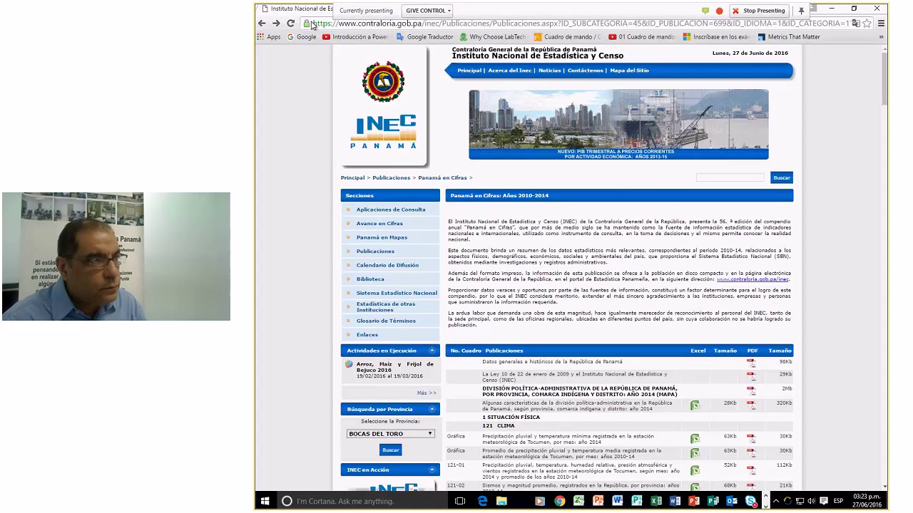
pyautogui.hotkey('ctrl', 'shift', 't')
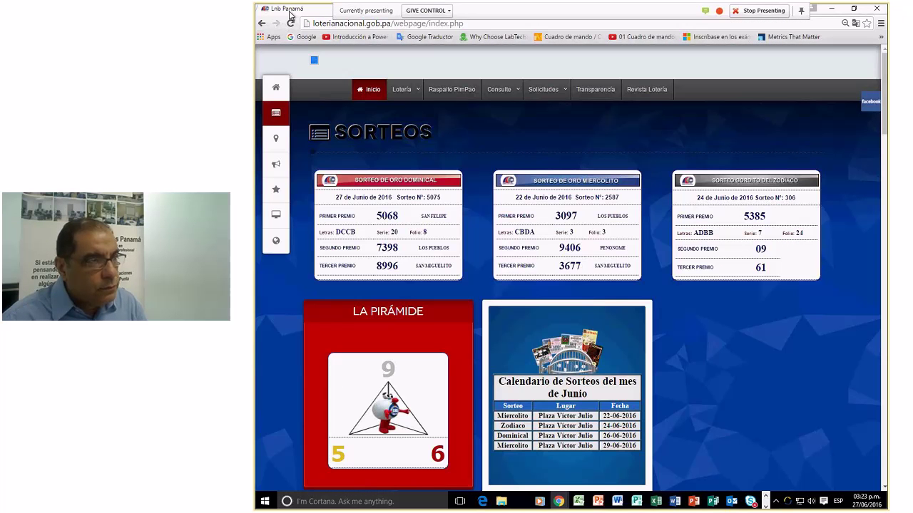
pyautogui.moveTo(289, 14); pyautogui.dragTo(329, 79)
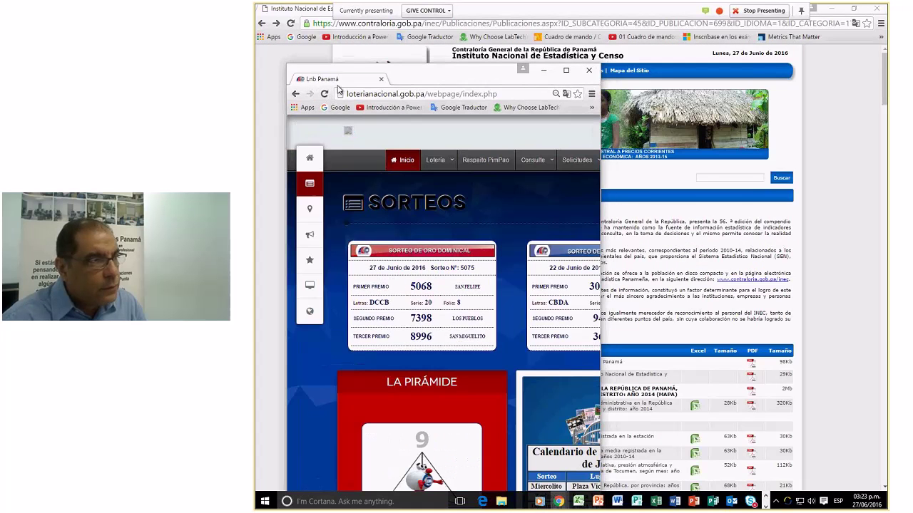
pyautogui.moveTo(338, 86); pyautogui.dragTo(300, 10)
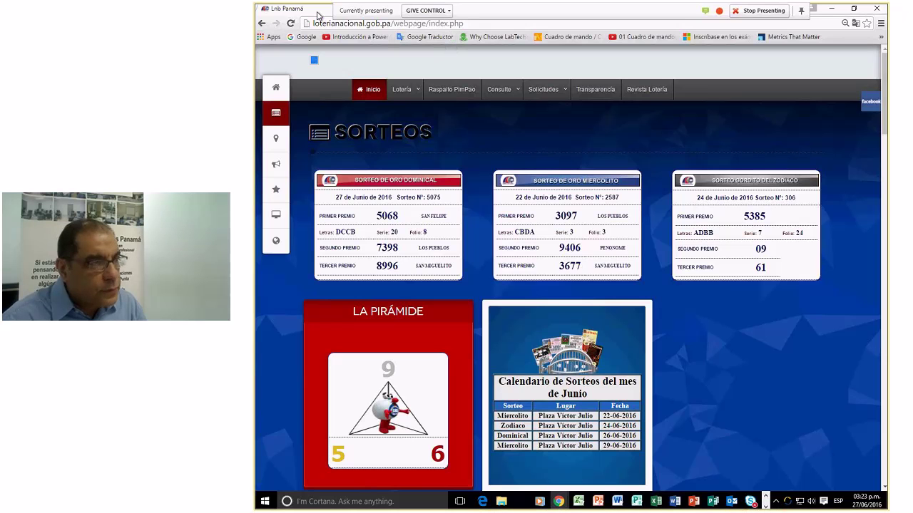
pyautogui.moveTo(317, 16); pyautogui.dragTo(363, 85)
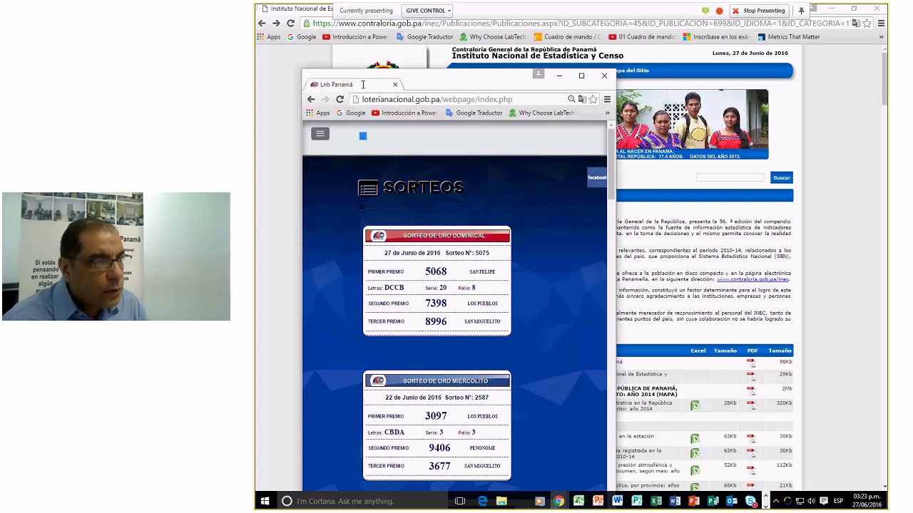
pyautogui.click(581, 75)
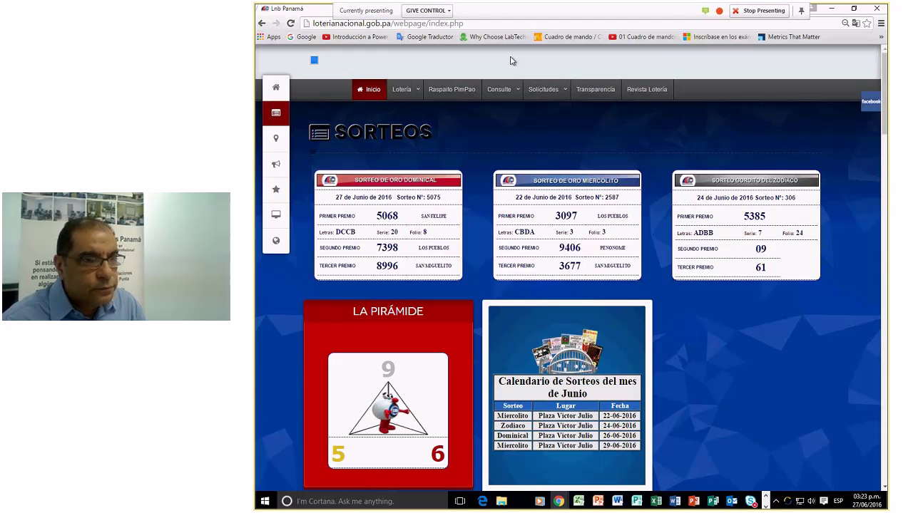
pyautogui.doubleClick(298, 14)
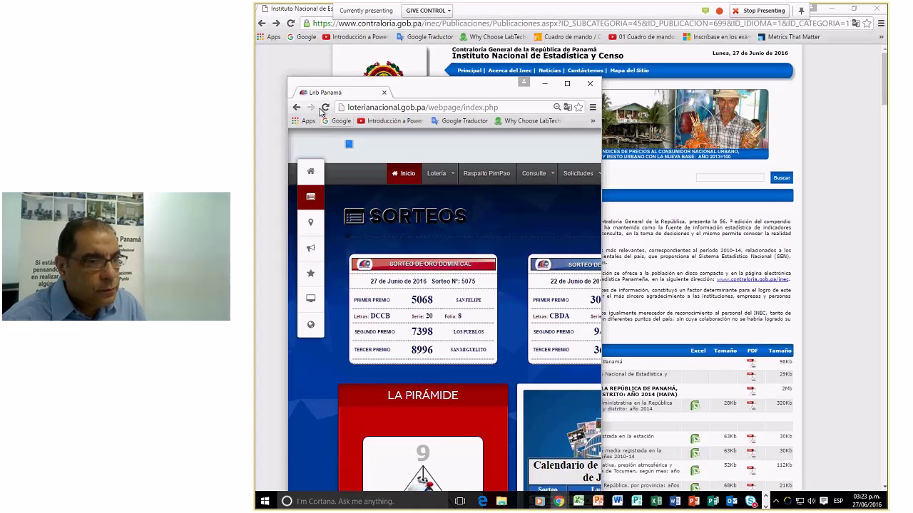
pyautogui.click(567, 84)
# Bring up the Instituto Nacional de Estadística y Censo page in Chrome and copy its web address
pyautogui.moveTo(558, 505)
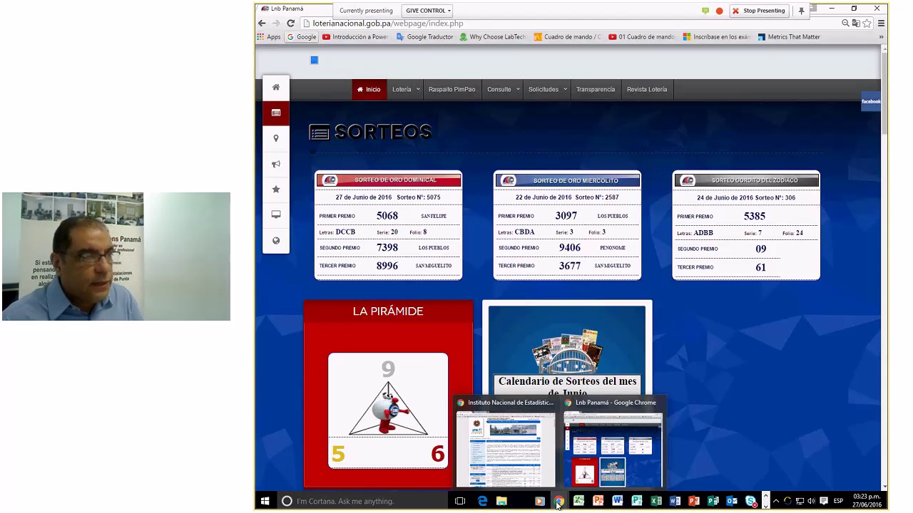
pyautogui.click(506, 439)
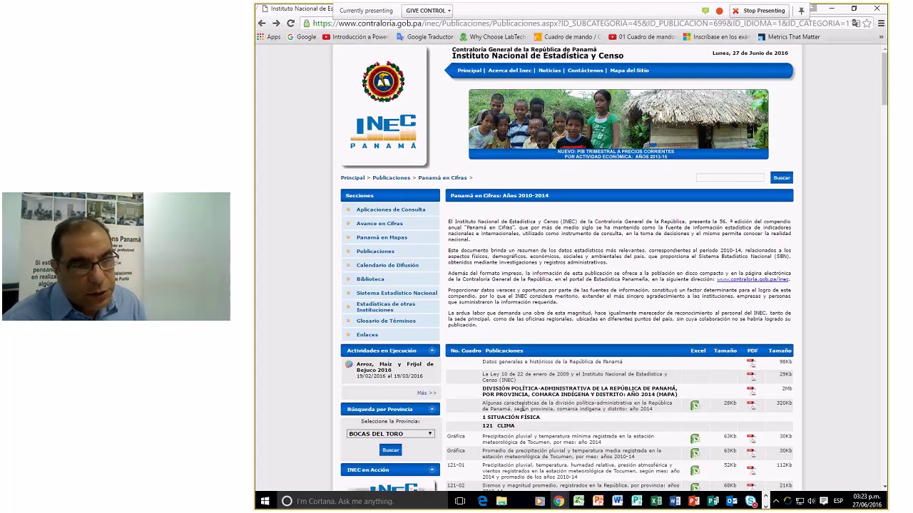
pyautogui.scroll(-2, 522, 408)
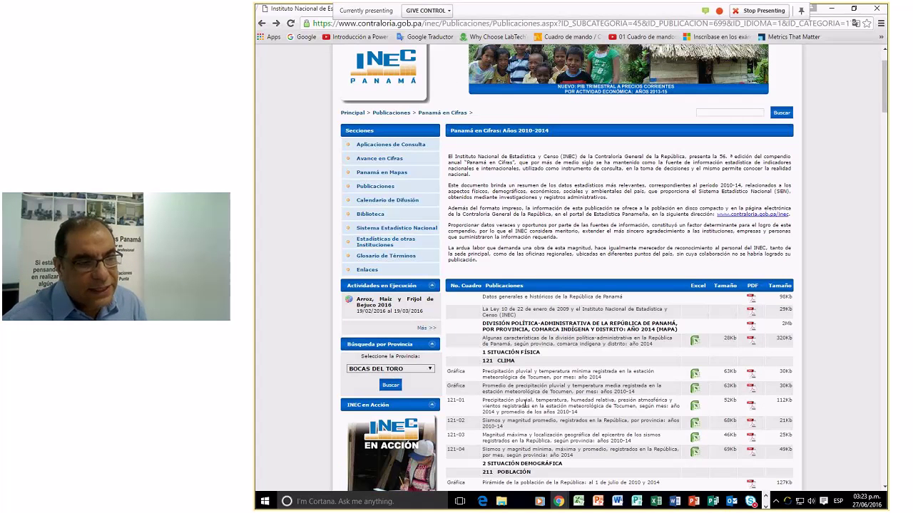
pyautogui.scroll(2, 525, 402)
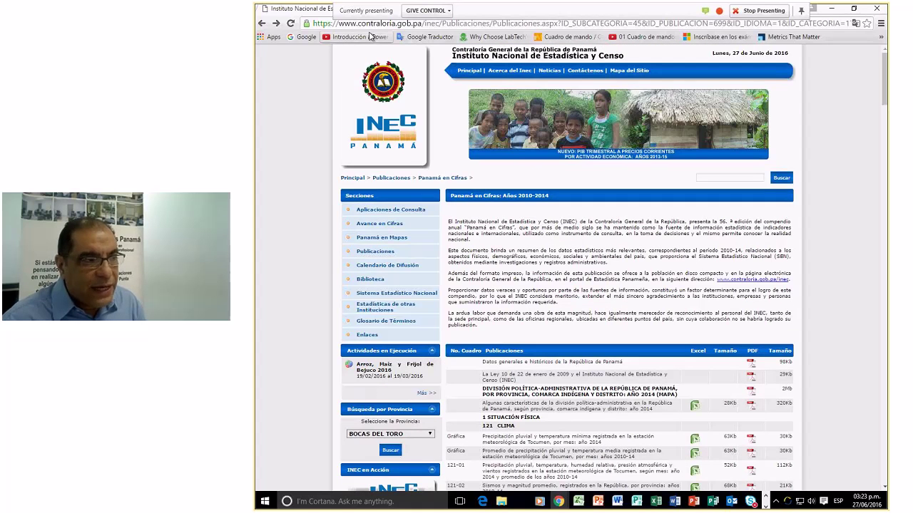
pyautogui.click(343, 25)
pyautogui.hotkey('ctrl', 'c')
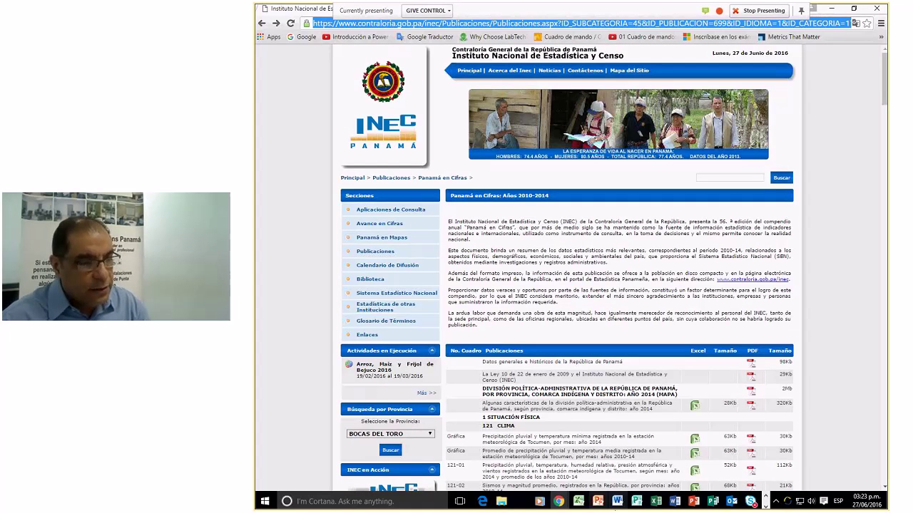
# Return to Excel and load the copied contraloria.gob.pa address in the new web query
pyautogui.click(656, 503)
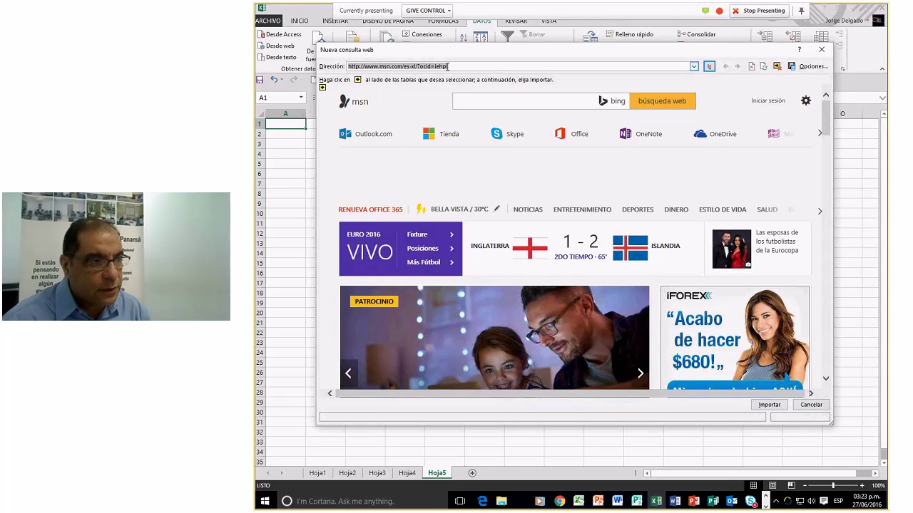
pyautogui.hotkey('ctrl', 'v')
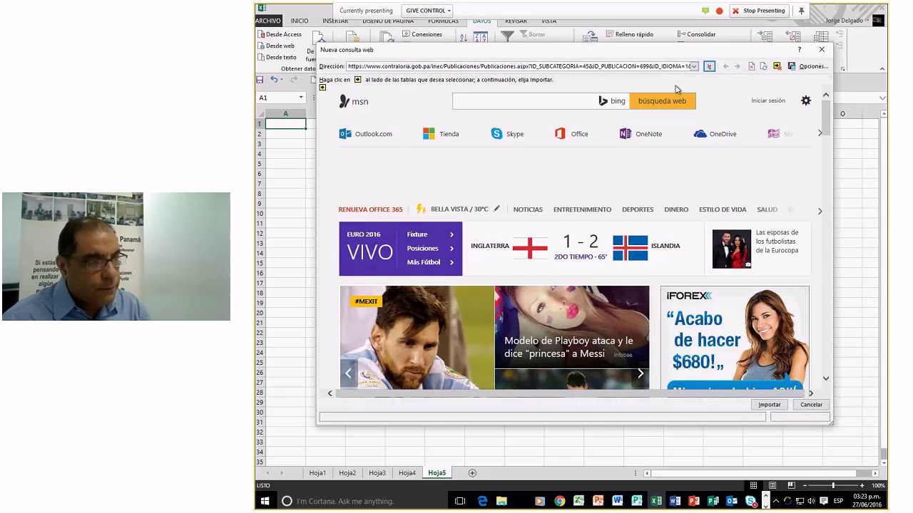
pyautogui.click(709, 66)
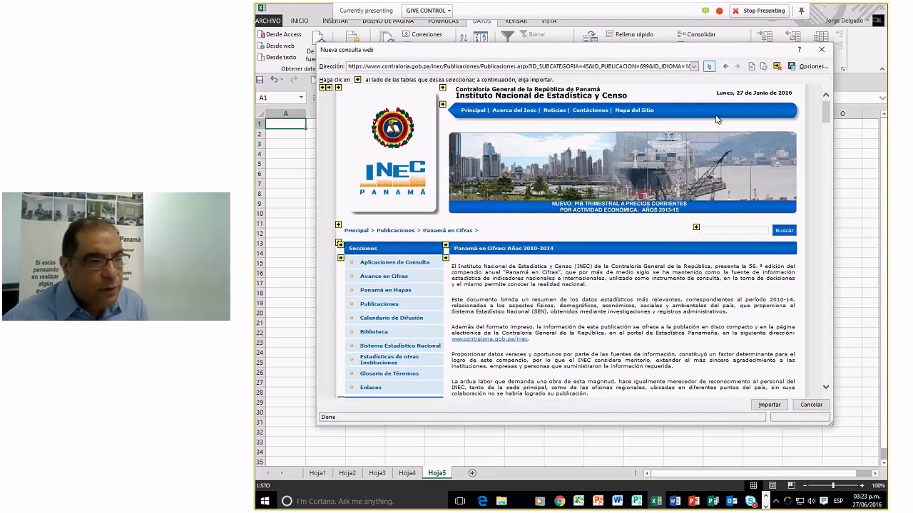
# Select the publications table, with the No. Cuadro and Publicaciones columns, on the web page for import
pyautogui.scroll(-3, 489, 294)
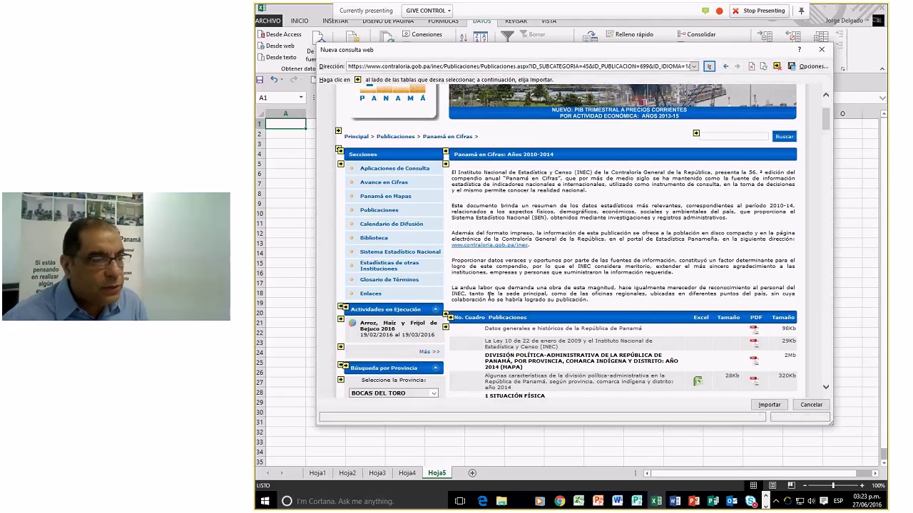
pyautogui.scroll(-5, 351, 169)
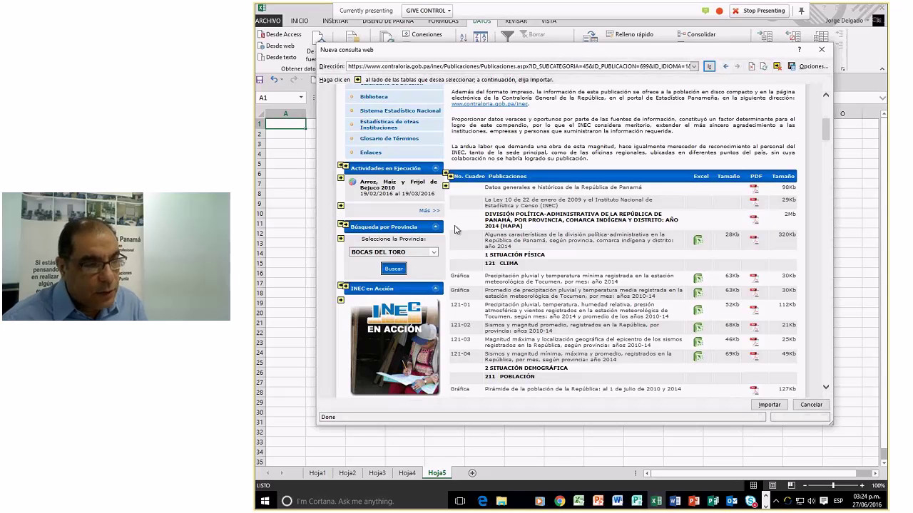
pyautogui.scroll(3, 476, 243)
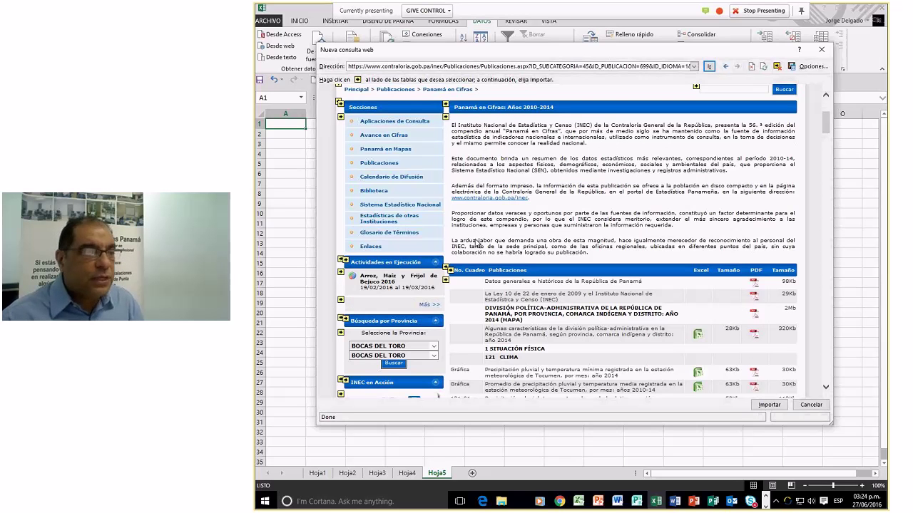
pyautogui.scroll(2, 476, 243)
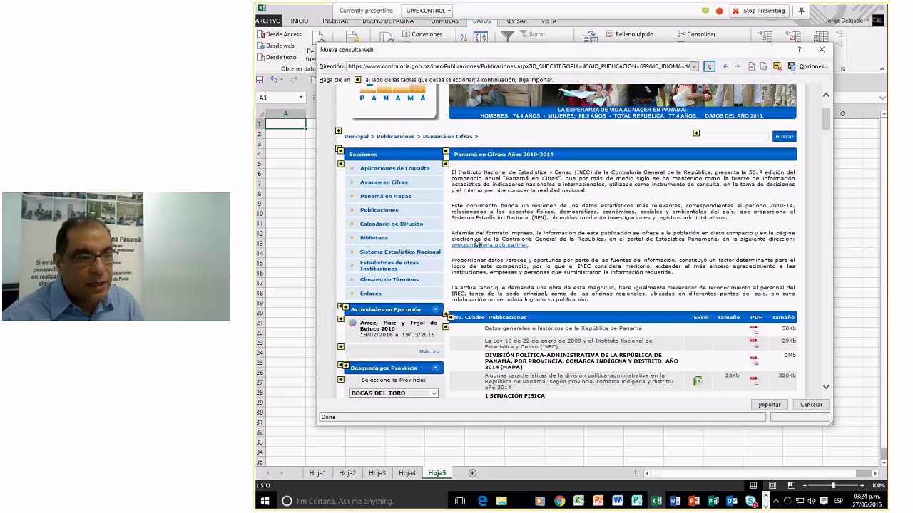
pyautogui.scroll(-3, 477, 243)
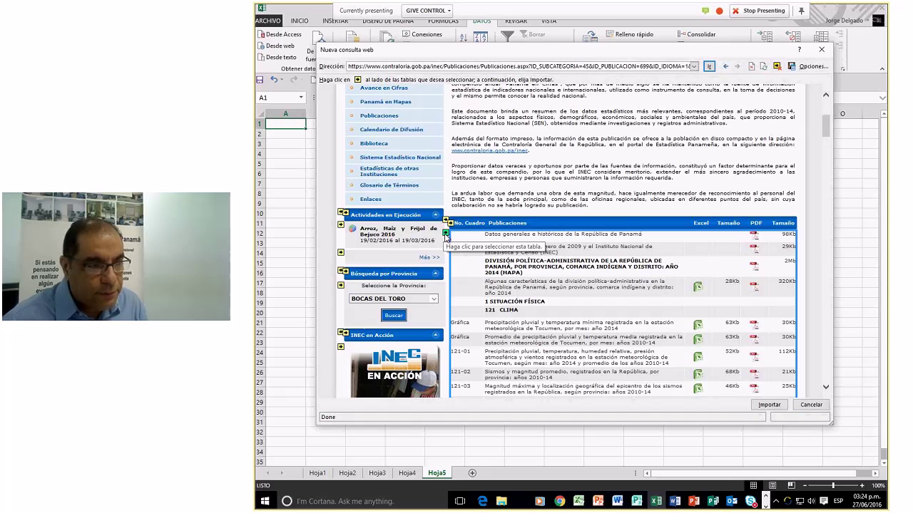
pyautogui.click(445, 233)
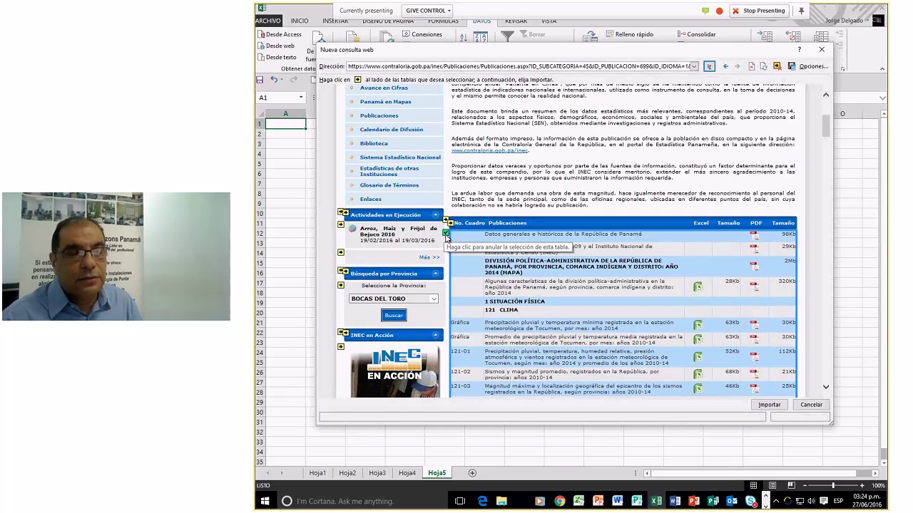
# Import the selected publications table into the existing worksheet Hoja5, starting at cell A1
pyautogui.click(772, 405)
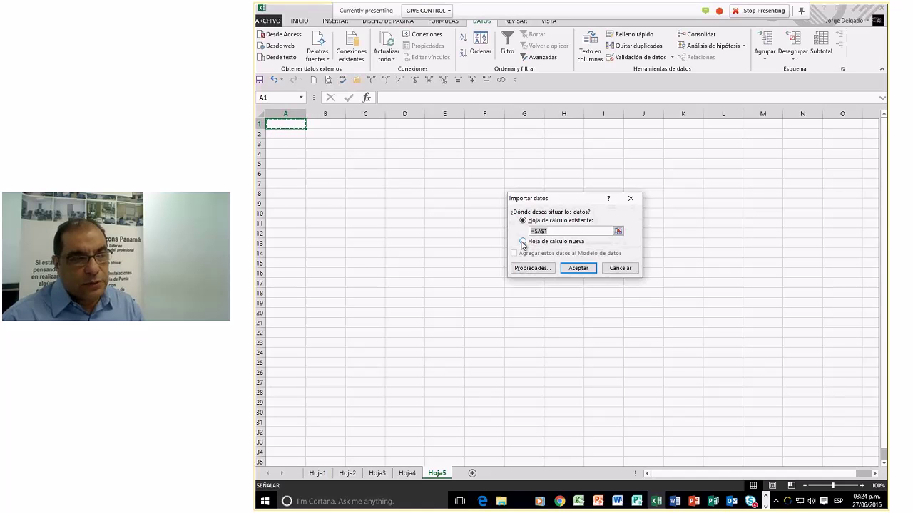
pyautogui.click(582, 271)
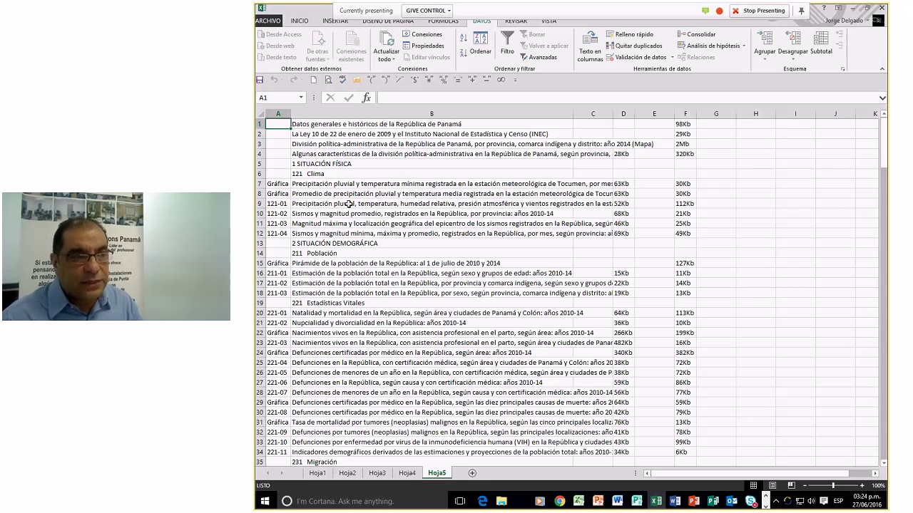
# Wrap the text in column B of the imported table and widen columns C and D
pyautogui.click(477, 113)
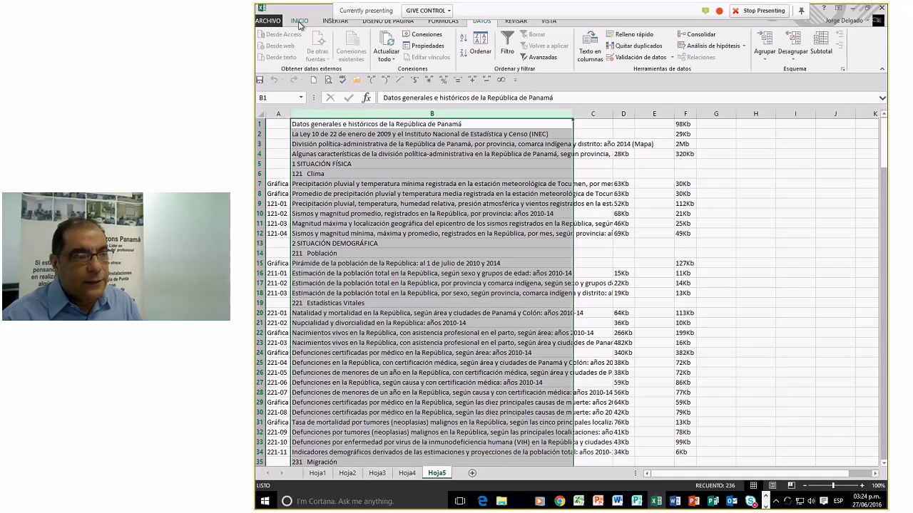
pyautogui.click(300, 21)
pyautogui.click(487, 37)
pyautogui.moveTo(612, 114); pyautogui.dragTo(624, 114)
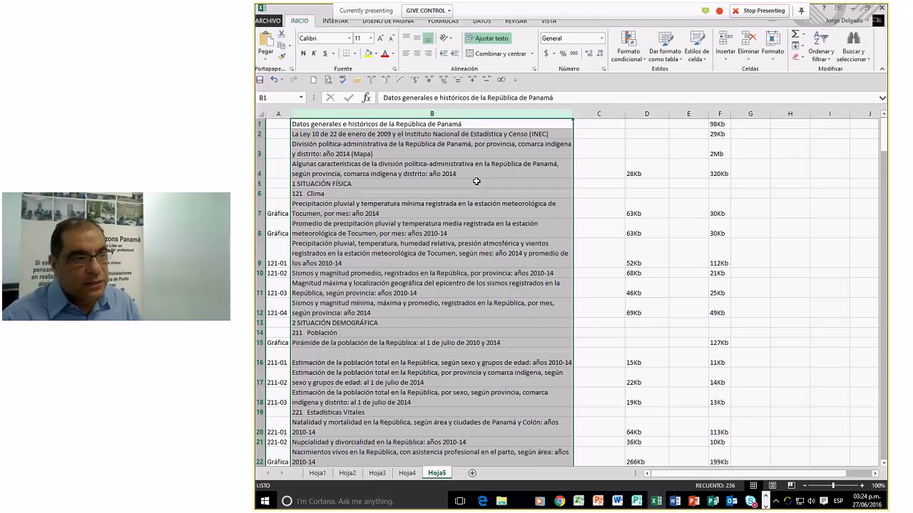
pyautogui.click(461, 193)
# Look through the imported publication rows on Hoja5 and widen column A
pyautogui.scroll(-1, 415, 230)
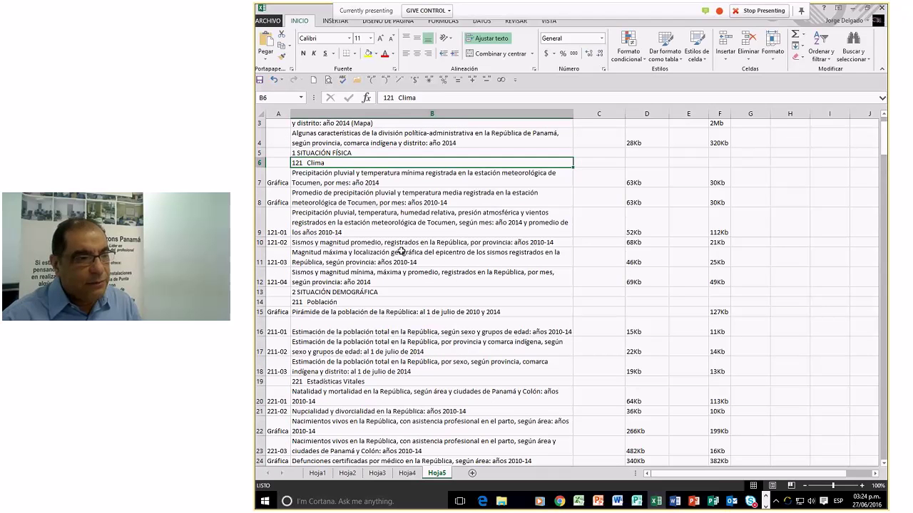
pyautogui.scroll(-3, 402, 251)
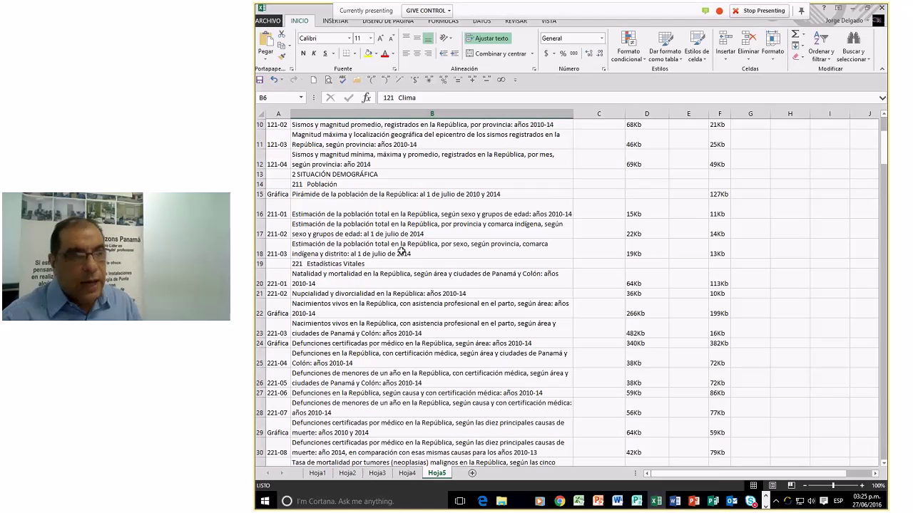
pyautogui.scroll(-1, 401, 250)
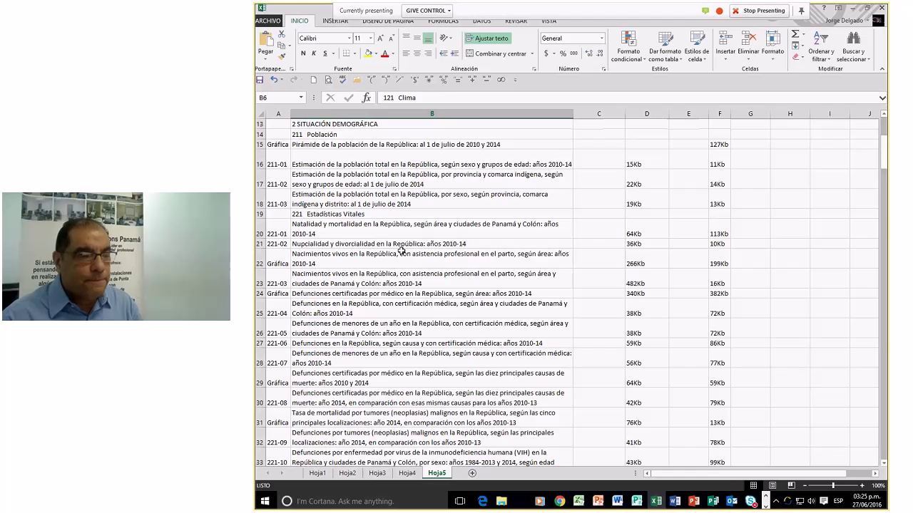
pyautogui.scroll(-3, 401, 251)
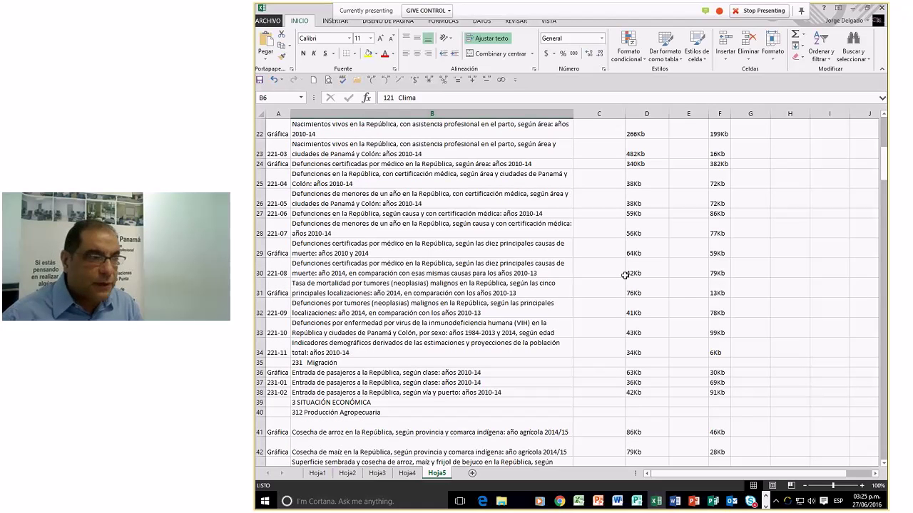
pyautogui.scroll(-5, 630, 273)
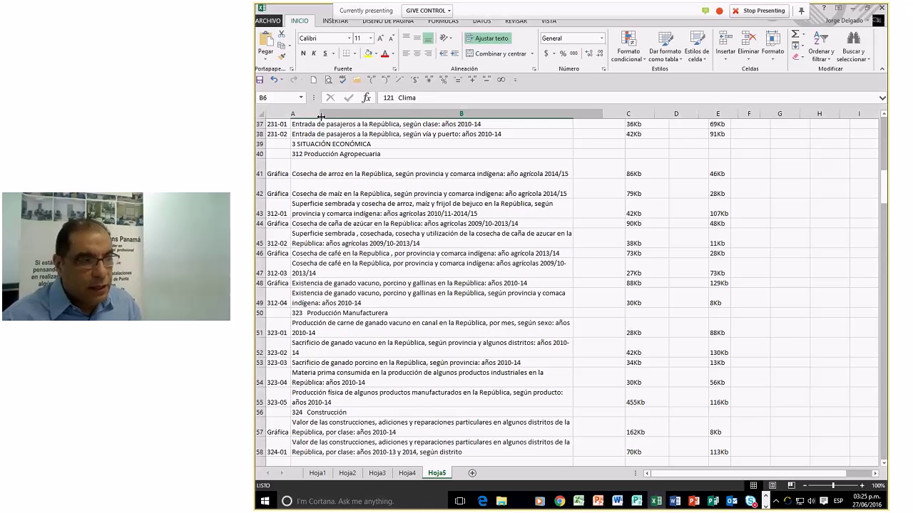
pyautogui.moveTo(321, 117); pyautogui.dragTo(321, 117)
pyautogui.scroll(6, 369, 316)
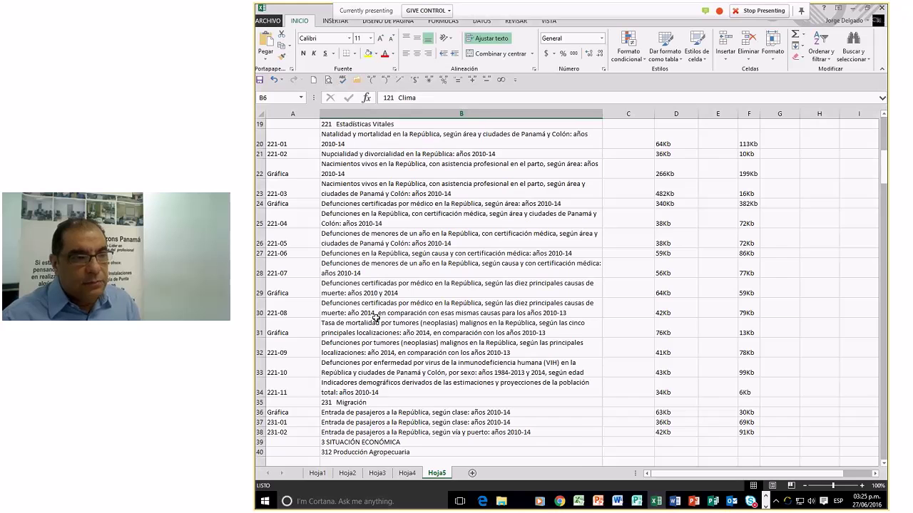
pyautogui.scroll(2, 580, 262)
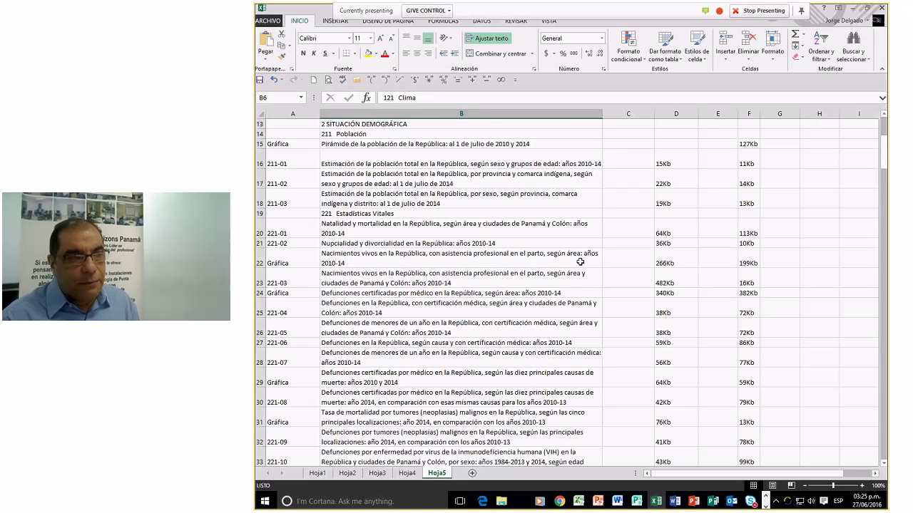
pyautogui.scroll(4, 580, 262)
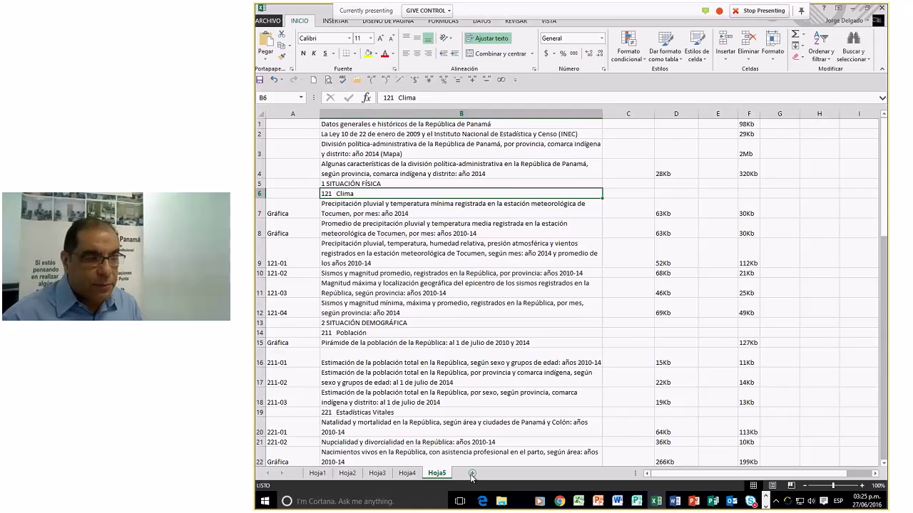
# Add a new worksheet and load the copied contraloria.gob.pa address in a new web query
pyautogui.click(471, 475)
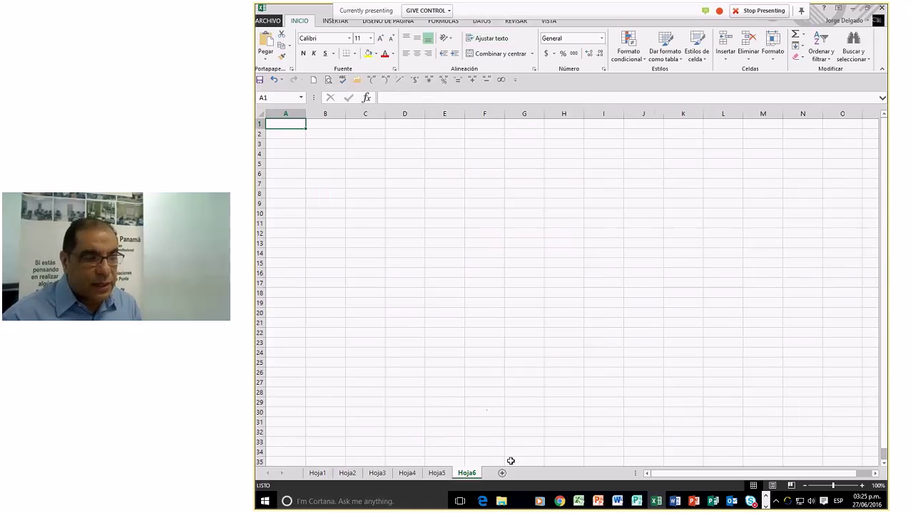
pyautogui.click(481, 22)
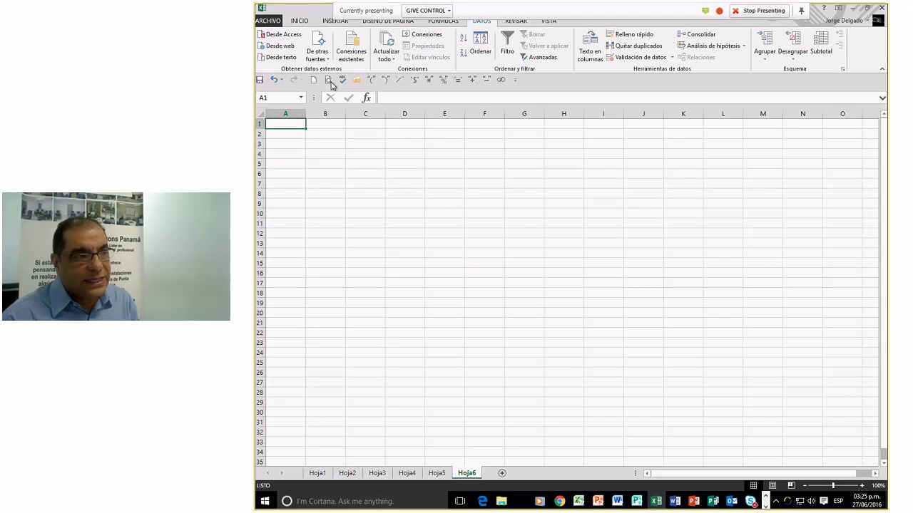
pyautogui.click(281, 46)
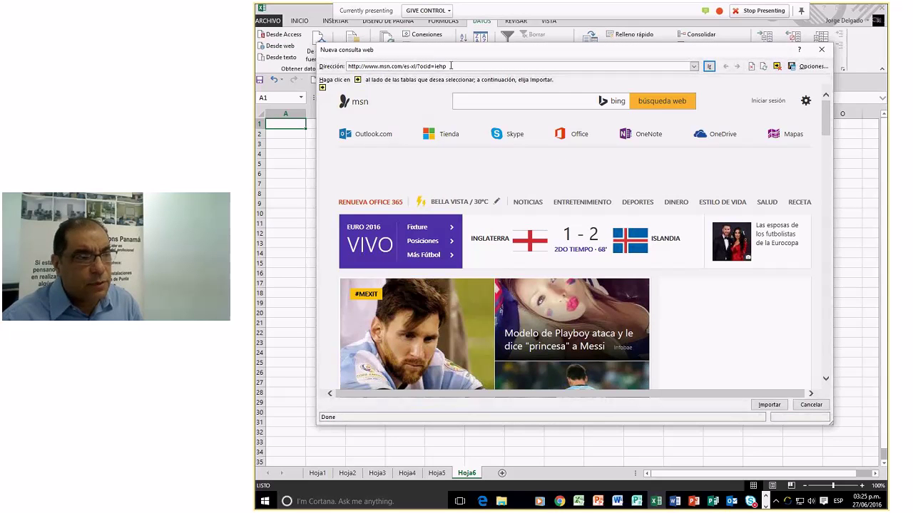
pyautogui.hotkey('ctrl', 'v')
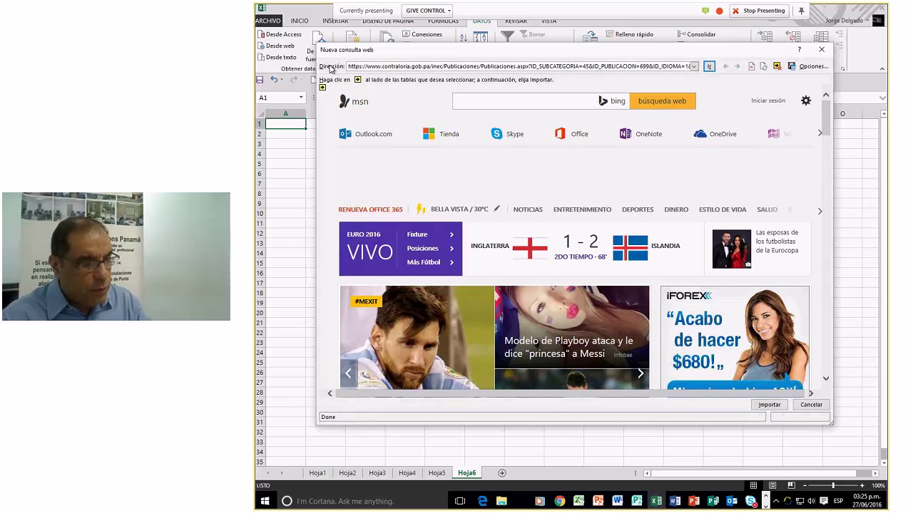
pyautogui.click(707, 66)
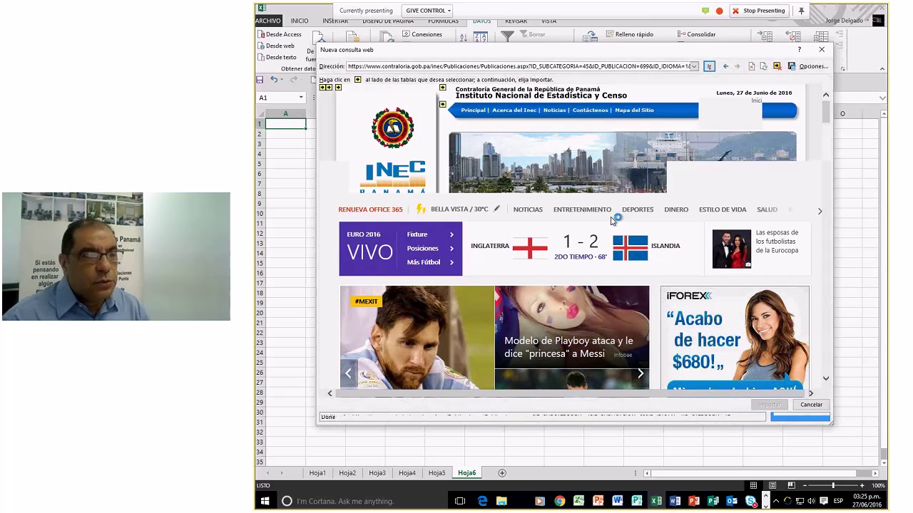
# Examine the Panamá en Cifras page and its selectable tables in the web query, and close the query without importing
pyautogui.scroll(-3, 491, 280)
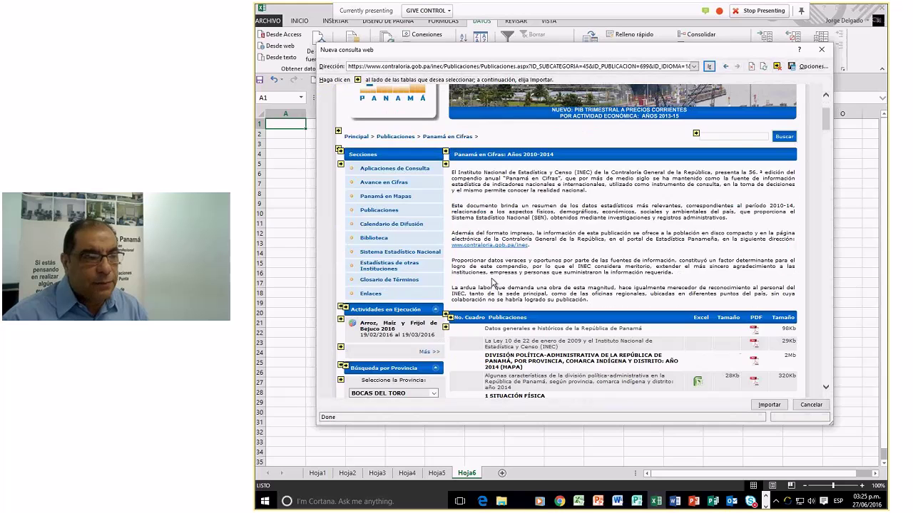
pyautogui.scroll(-3, 491, 280)
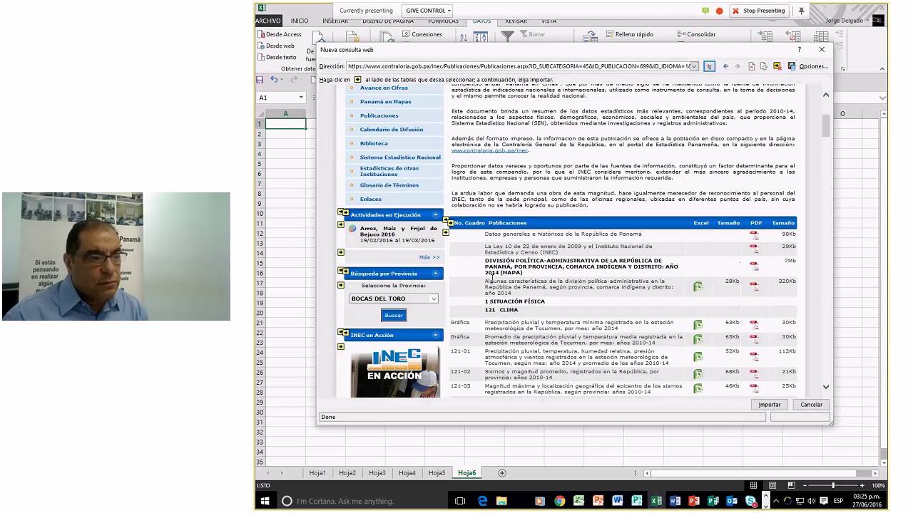
pyautogui.scroll(-3, 491, 280)
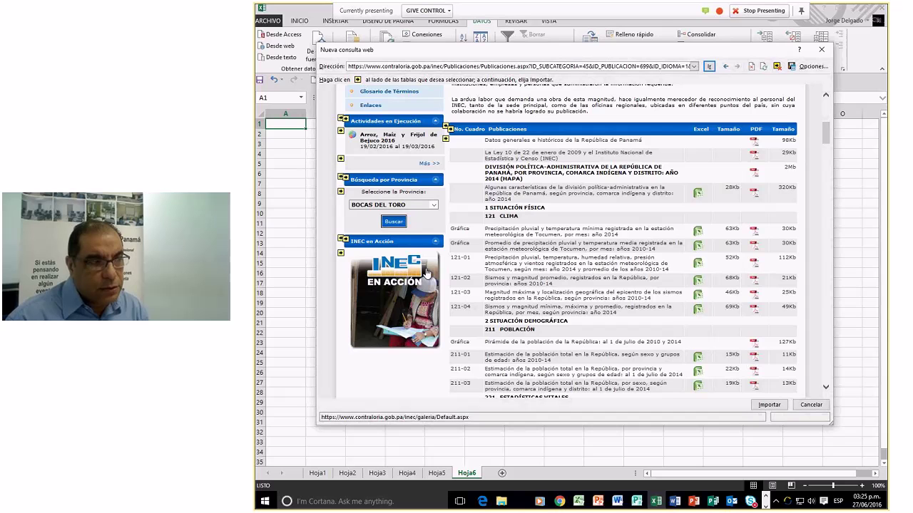
pyautogui.scroll(-3, 426, 273)
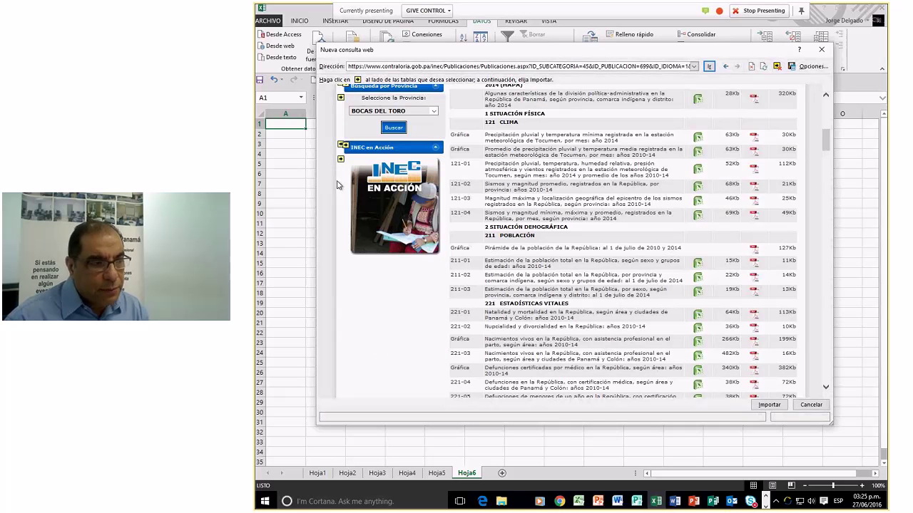
pyautogui.scroll(-4, 530, 329)
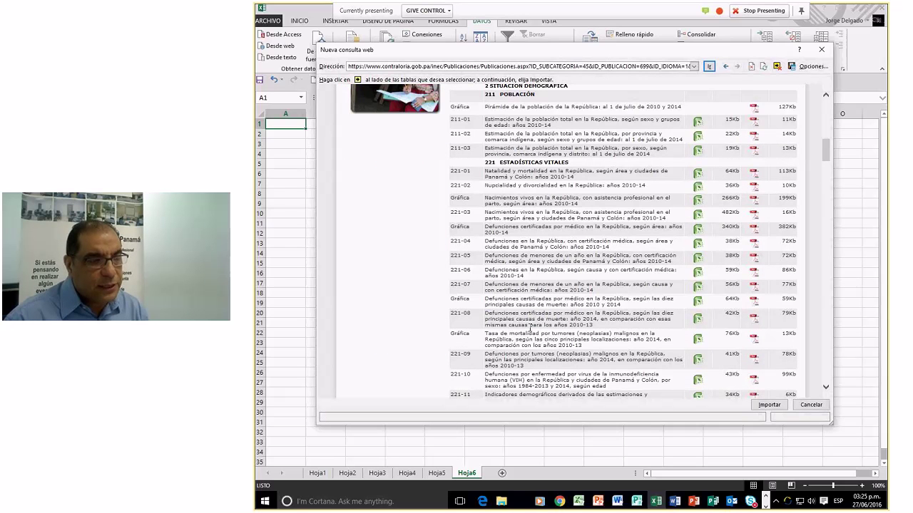
pyautogui.scroll(-10, 530, 330)
pyautogui.scroll(15, 530, 330)
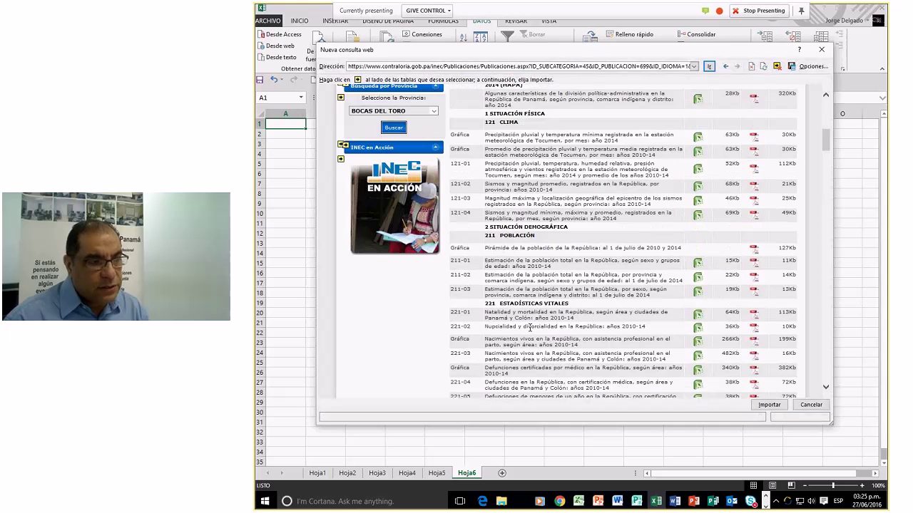
pyautogui.scroll(10, 529, 328)
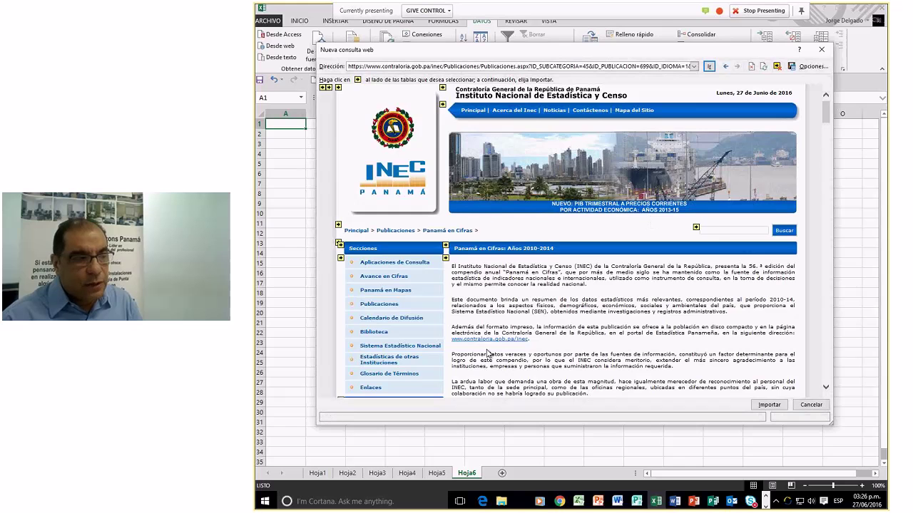
pyautogui.scroll(-1, 489, 341)
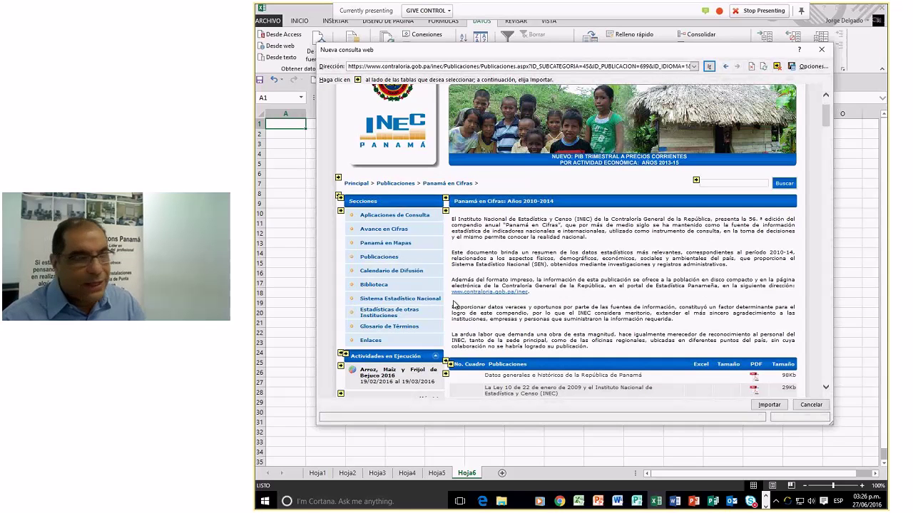
pyautogui.click(812, 405)
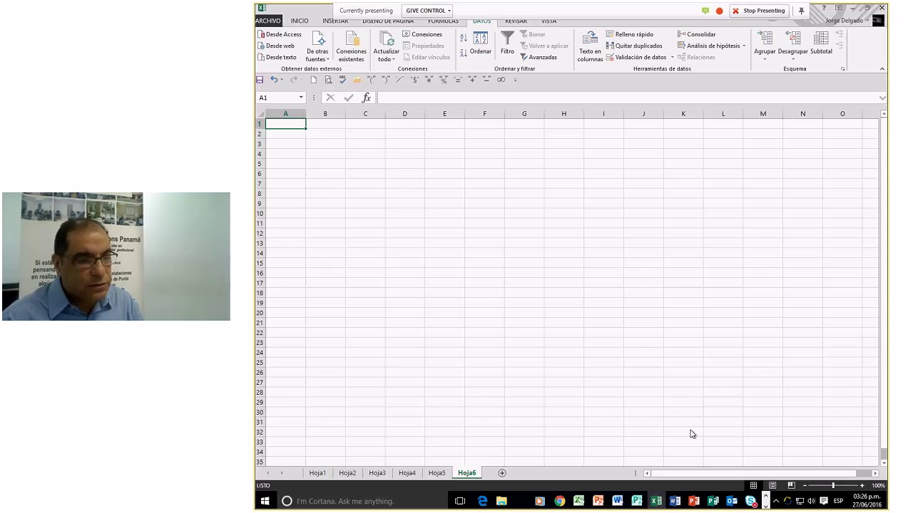
# Review the imported data on worksheets Hoja5, Hoja4 and Hoja3, and return to Hoja5
pyautogui.click(433, 473)
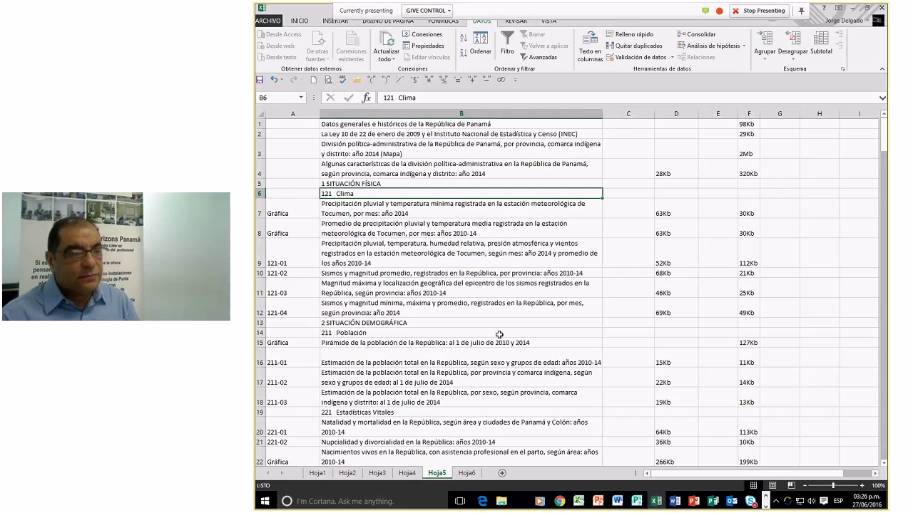
pyautogui.click(406, 476)
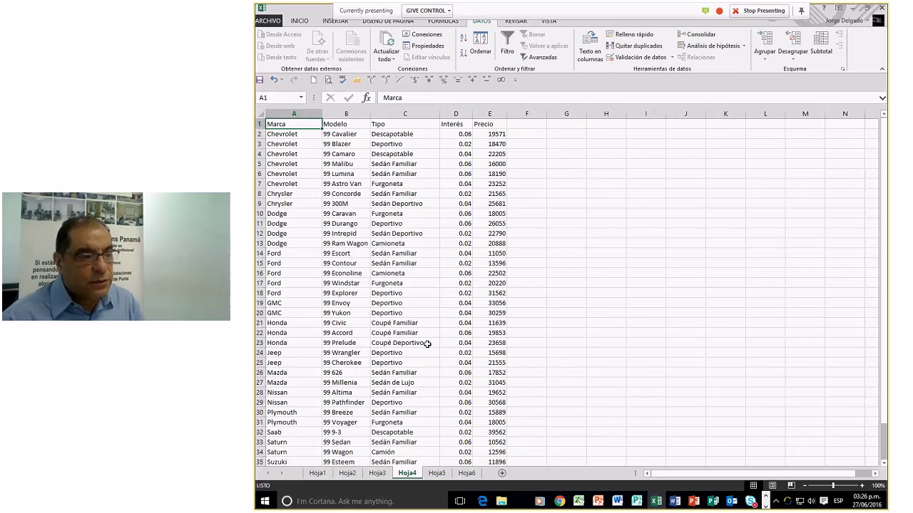
pyautogui.click(377, 473)
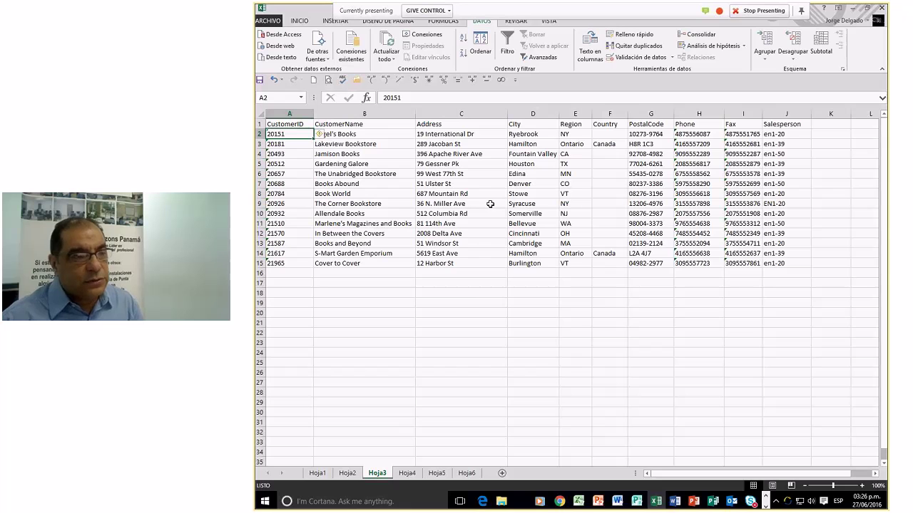
pyautogui.click(407, 474)
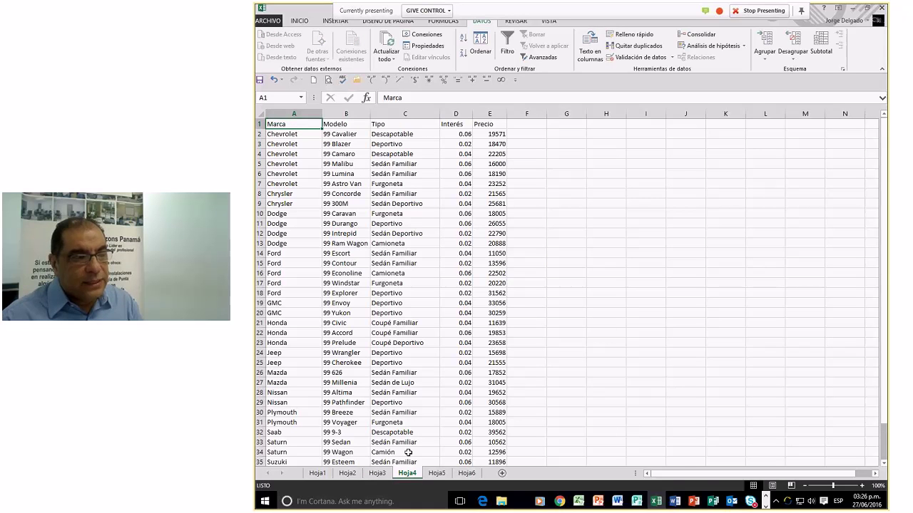
pyautogui.click(437, 474)
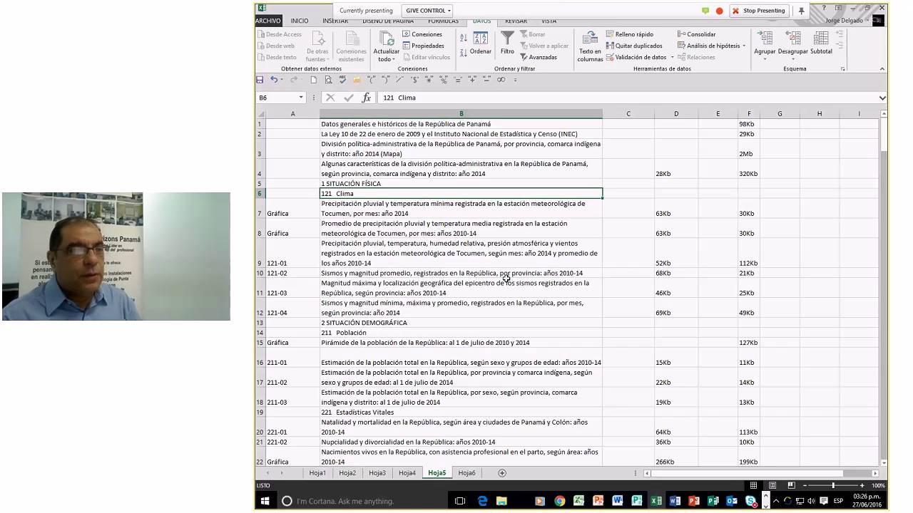
# On the empty Hoja6 worksheet, view the other external sources offered for import, such as SQL Server, XML and Microsoft Query
pyautogui.click(467, 474)
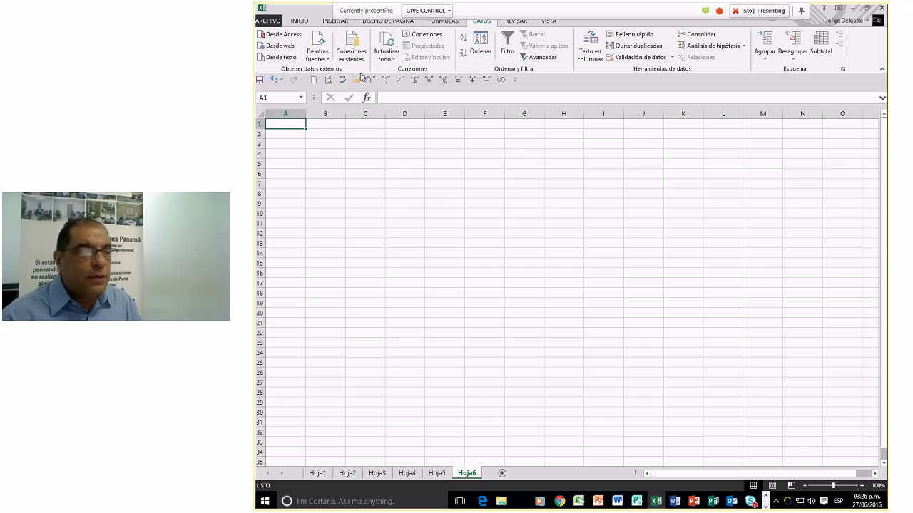
pyautogui.click(327, 61)
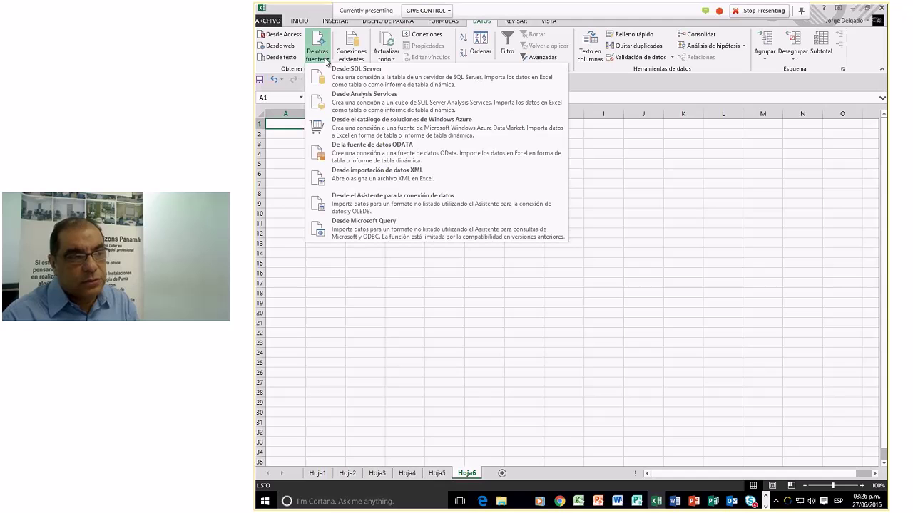
pyautogui.click(283, 144)
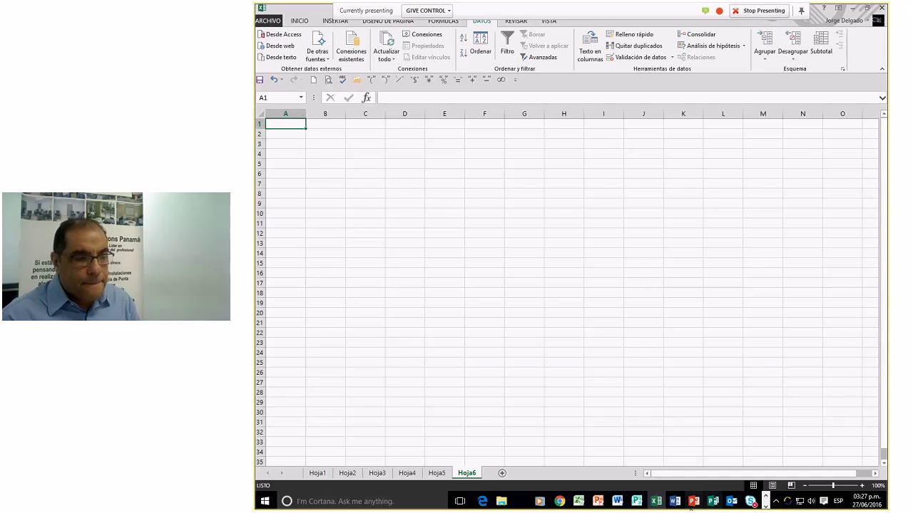
# Switch to the Skype Meetings App window, mute the microphone and stop the camera video
pyautogui.click(752, 505)
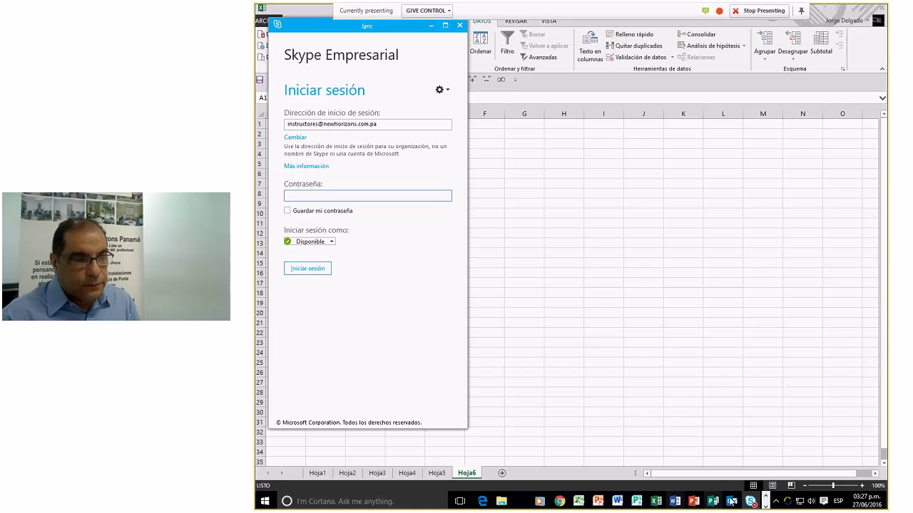
pyautogui.click(751, 504)
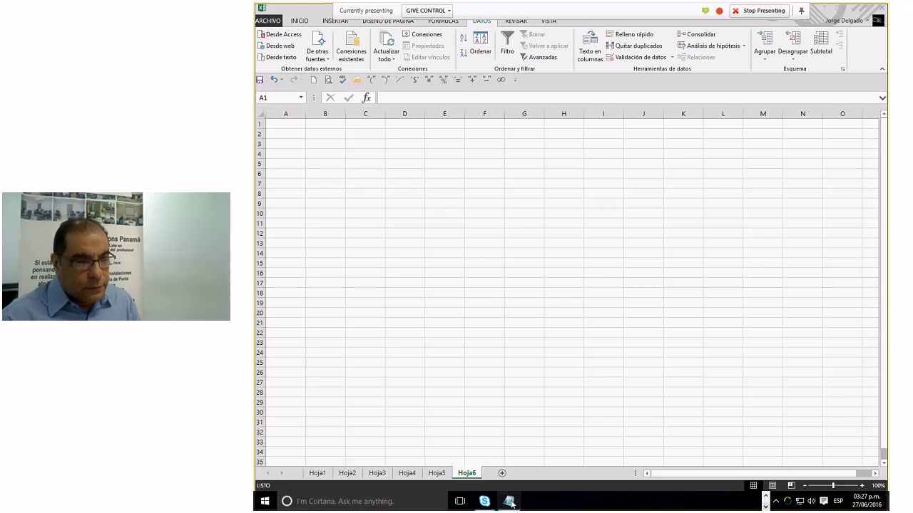
pyautogui.click(509, 502)
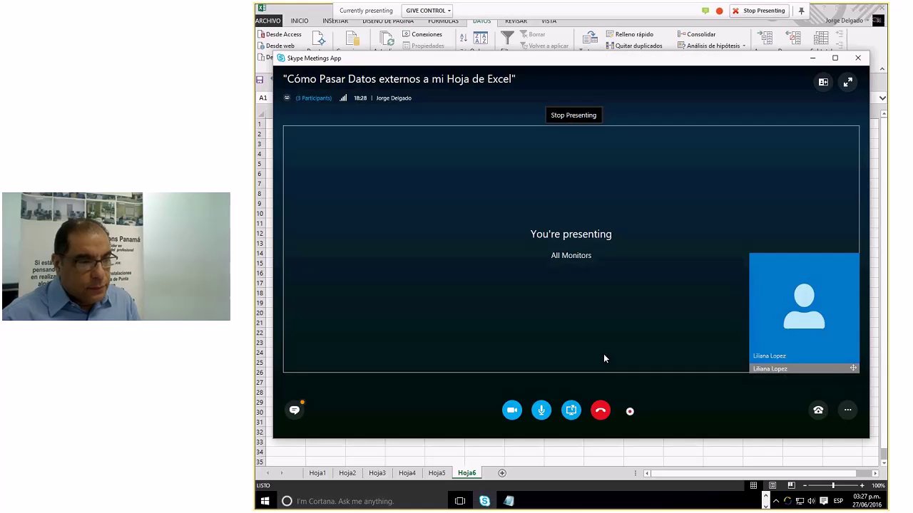
pyautogui.click(540, 413)
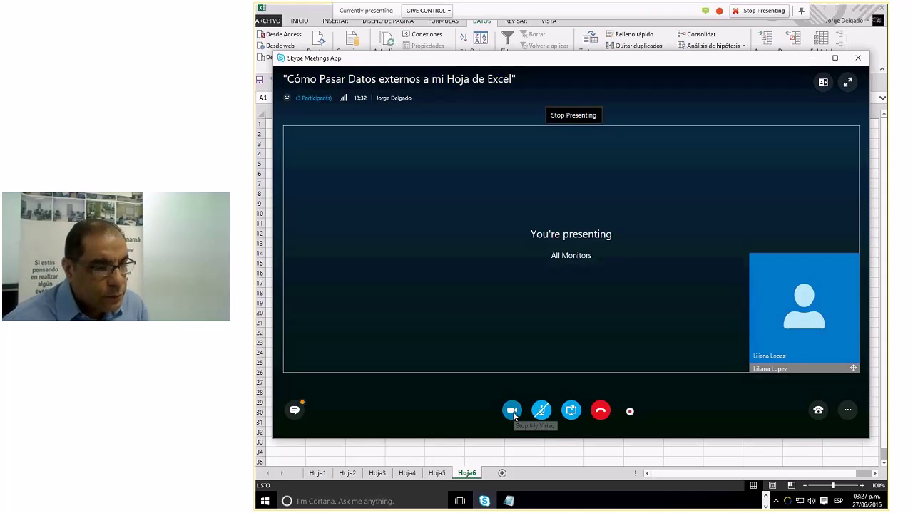
pyautogui.click(512, 412)
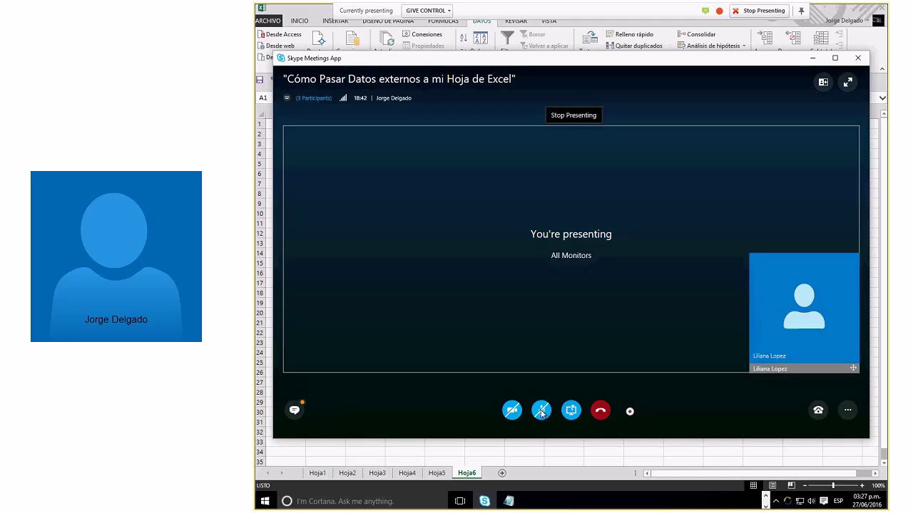
# Leave the meeting call and send the participant a short "listo" message in the conversation
pyautogui.click(601, 411)
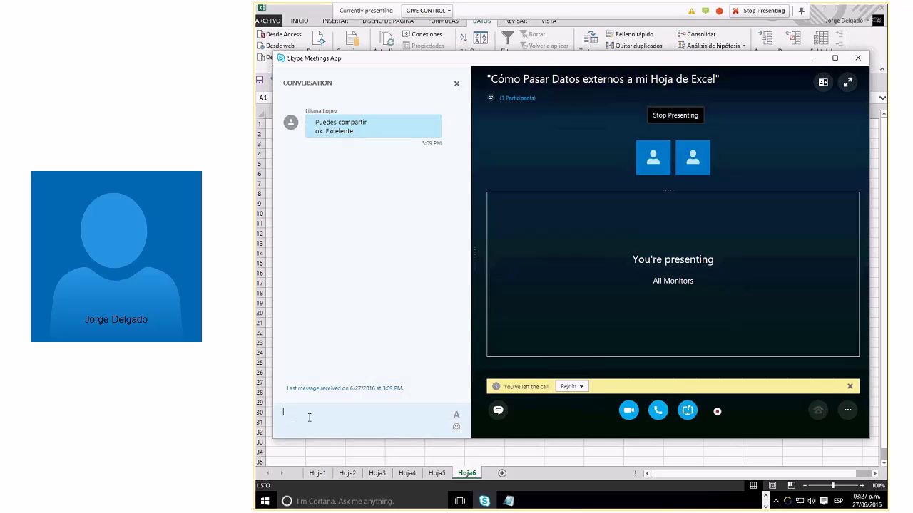
pyautogui.write('listo Lili!')
pyautogui.press('Return')
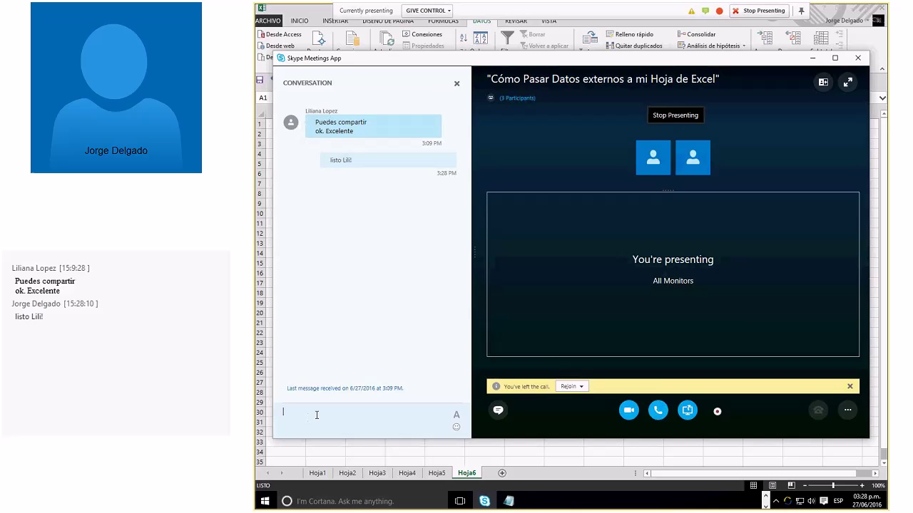
# View the call's rejoin option and the camera preview, and dismiss the notice about having left the call
pyautogui.click(580, 387)
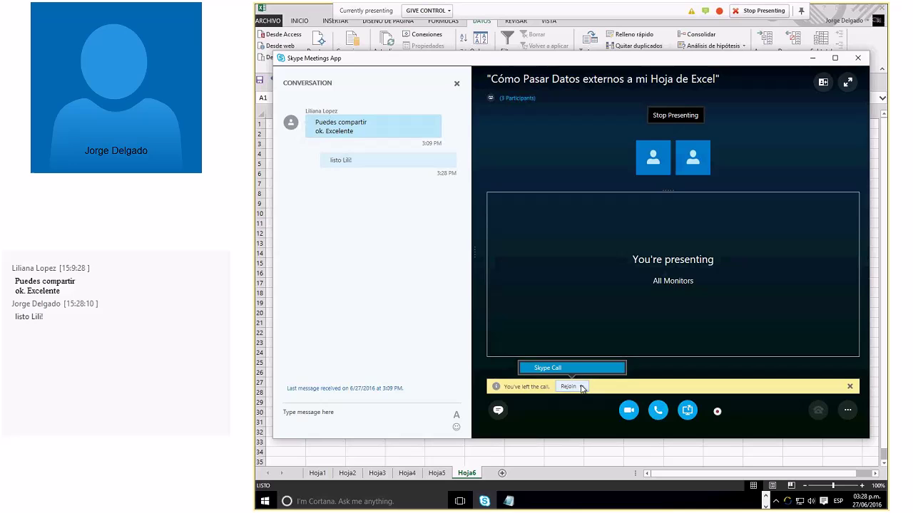
pyautogui.click(621, 385)
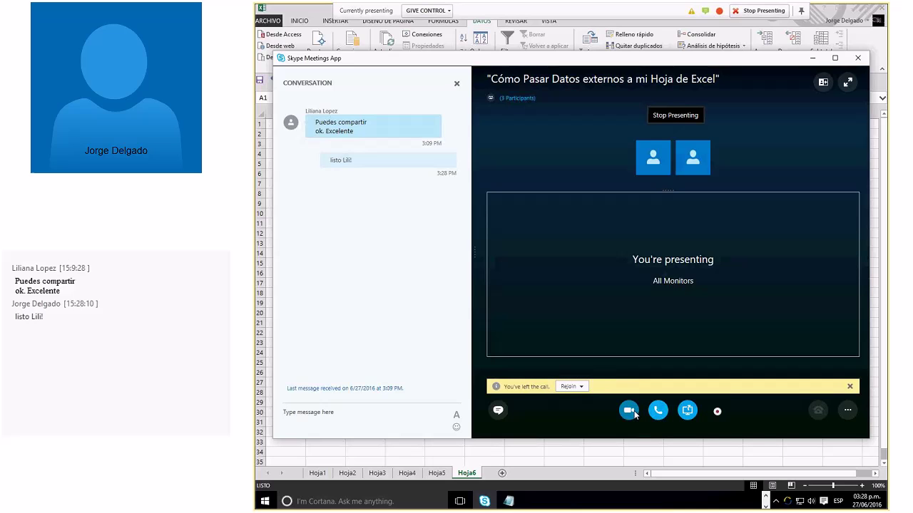
pyautogui.moveTo(630, 413)
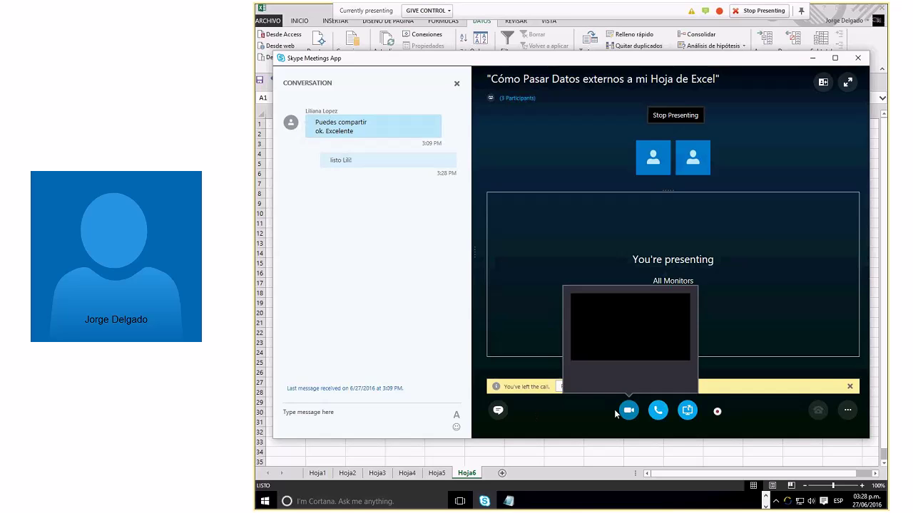
pyautogui.click(849, 387)
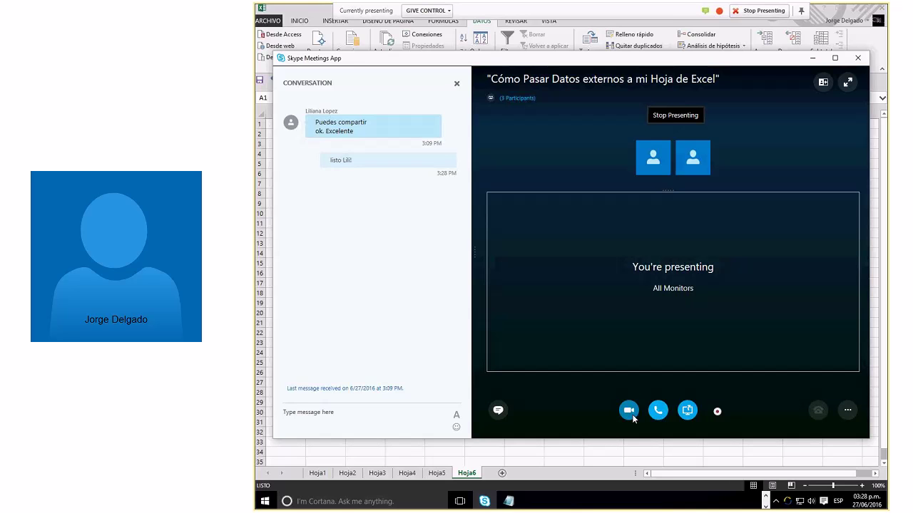
# Open the meeting's presenting options, such as Share Screen and Manage Presentable Content
pyautogui.rightClick(631, 417)
pyautogui.click(577, 419)
pyautogui.click(687, 411)
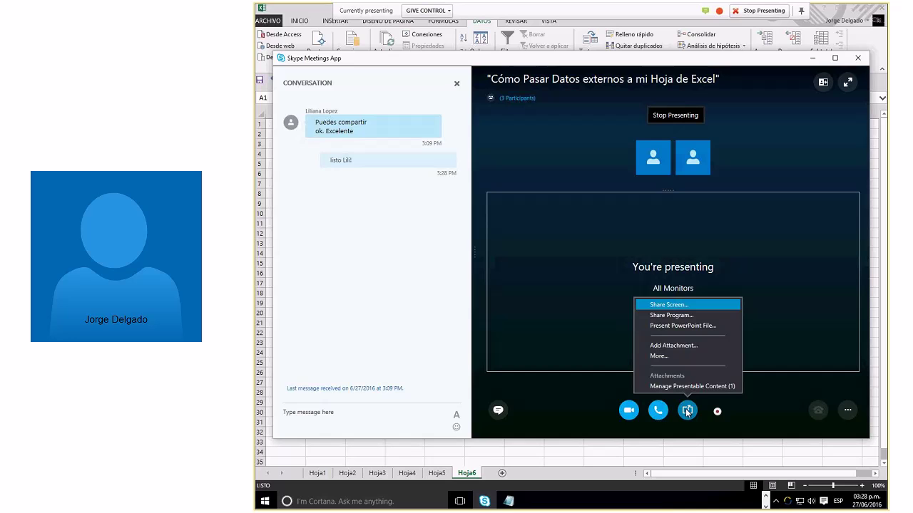